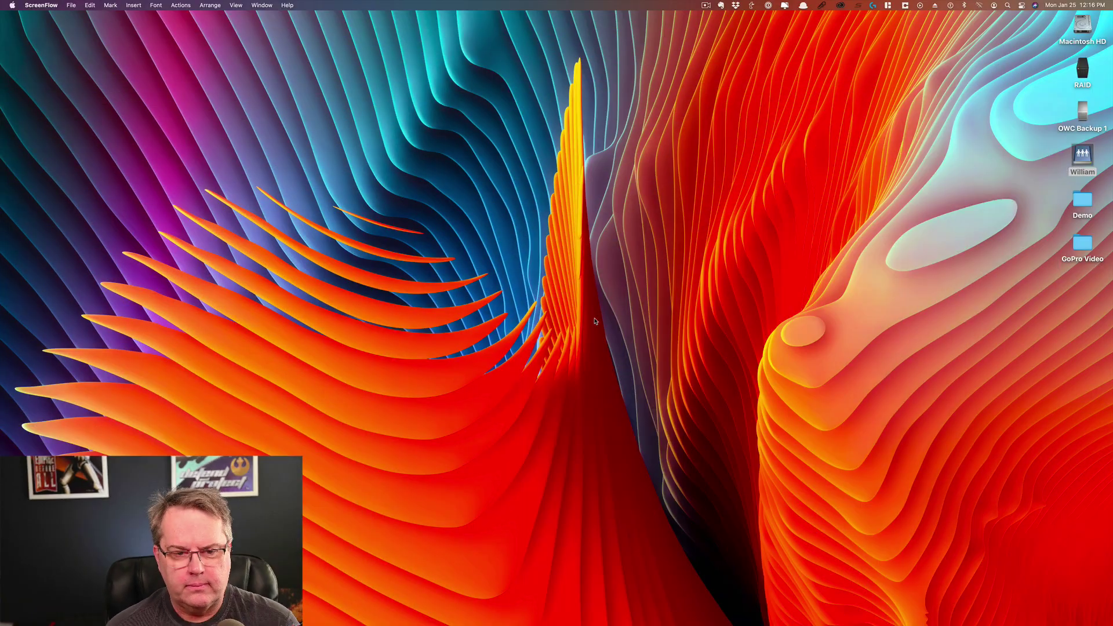
# Launch Luminar AI from the macOS Dock
pyautogui.moveTo(10, 199)
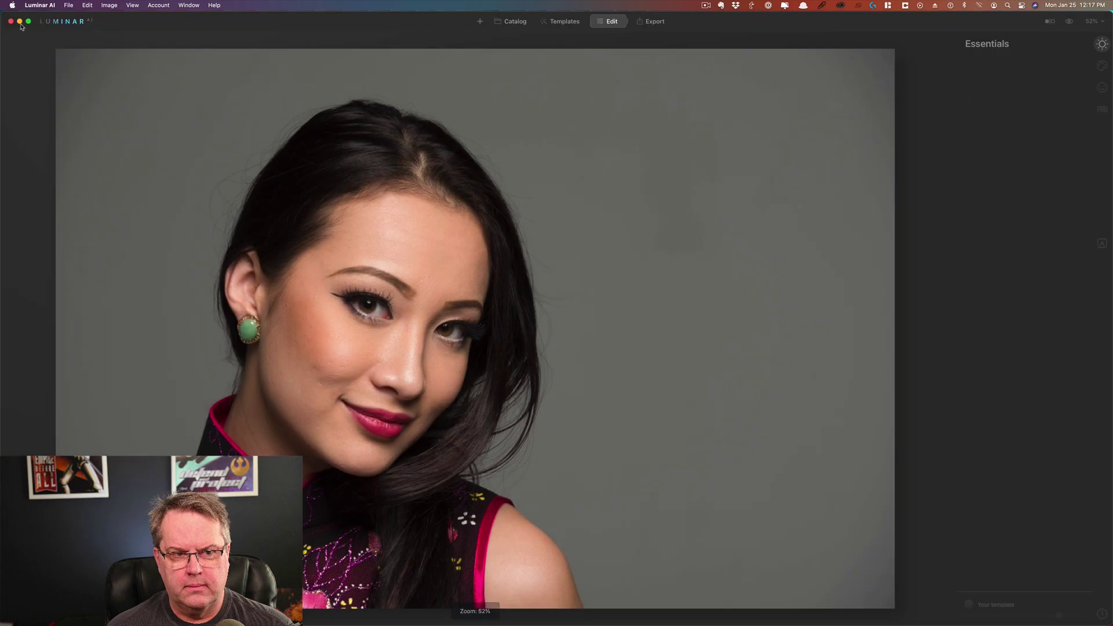
# Run Check for Updates from the Luminar AI menu to get the 1.0.1 notice
pyautogui.click(40, 4)
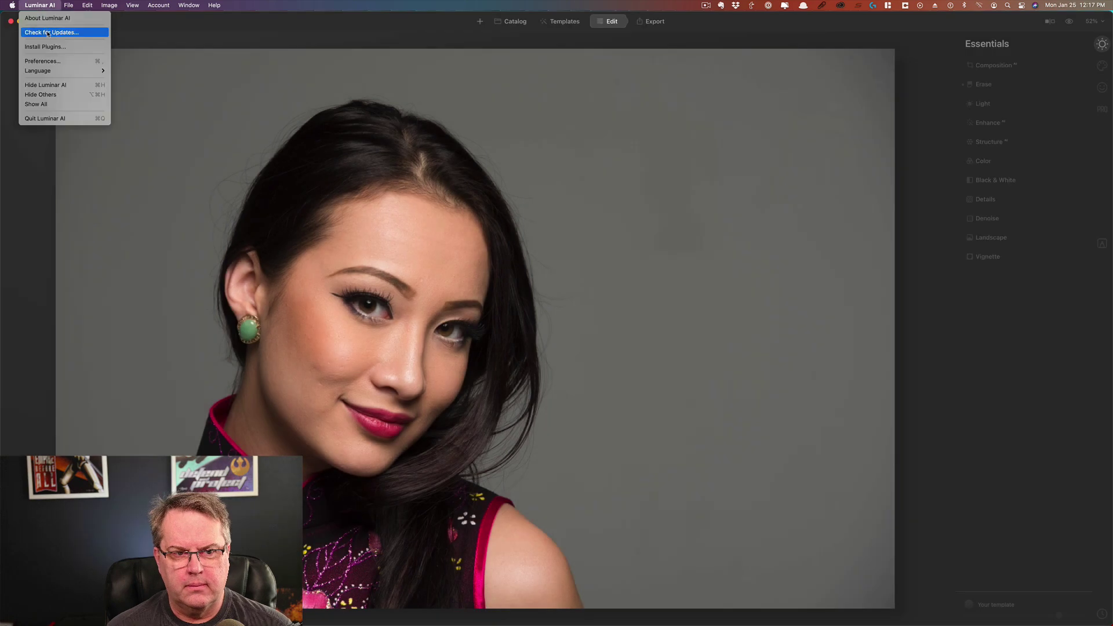
pyautogui.click(48, 32)
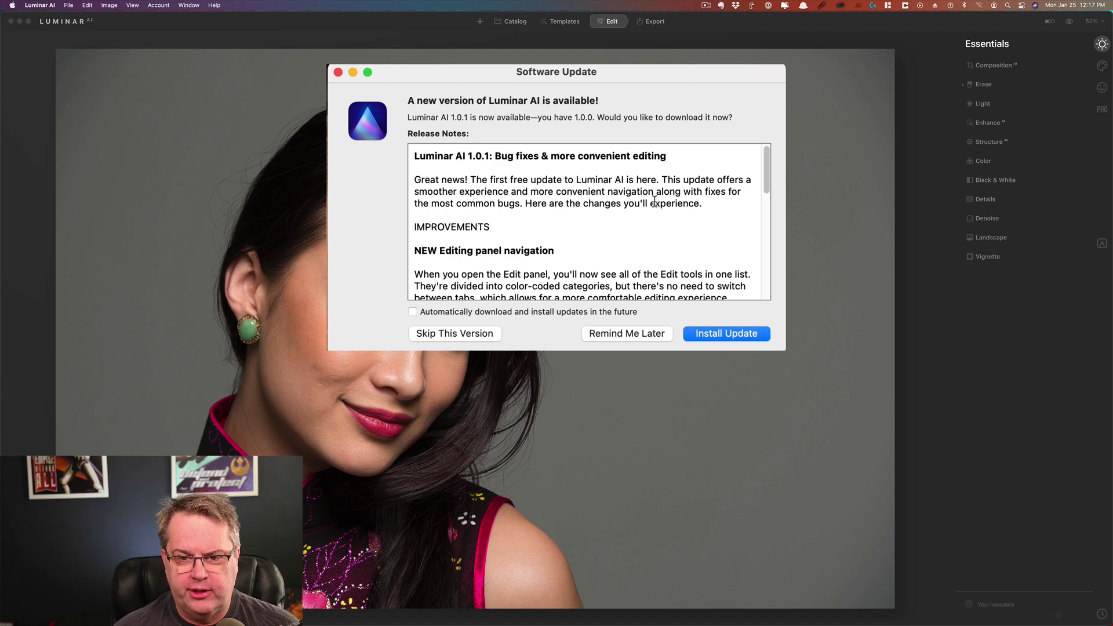
# Scroll the 1.0.1 release notes down to the 111 bug fixes and closing note
pyautogui.scroll(-5, 654, 203)
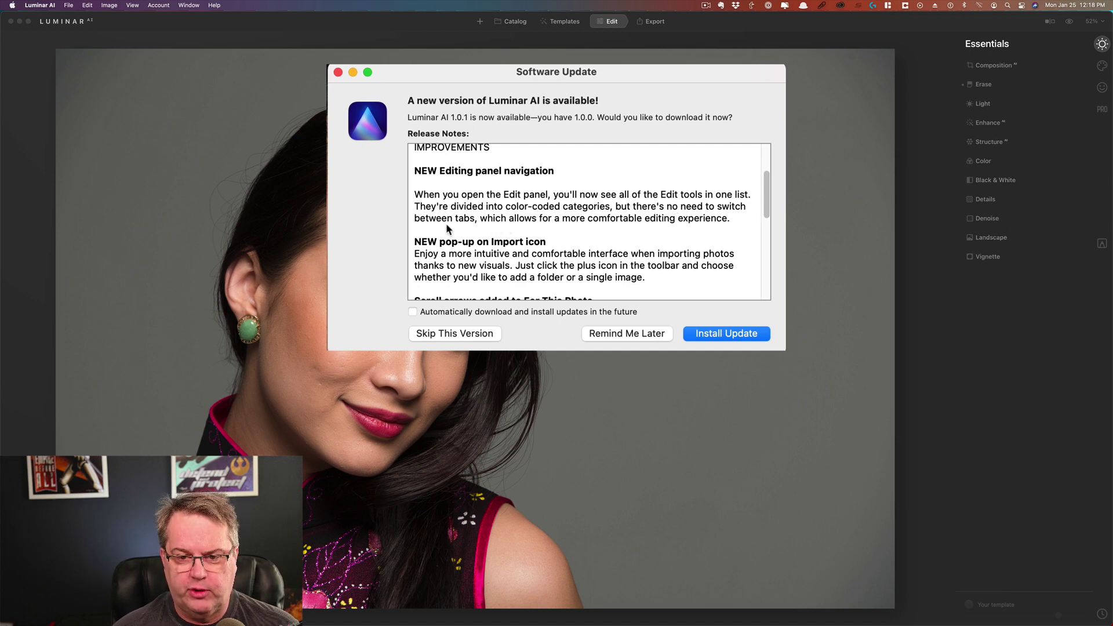
pyautogui.scroll(-3, 512, 215)
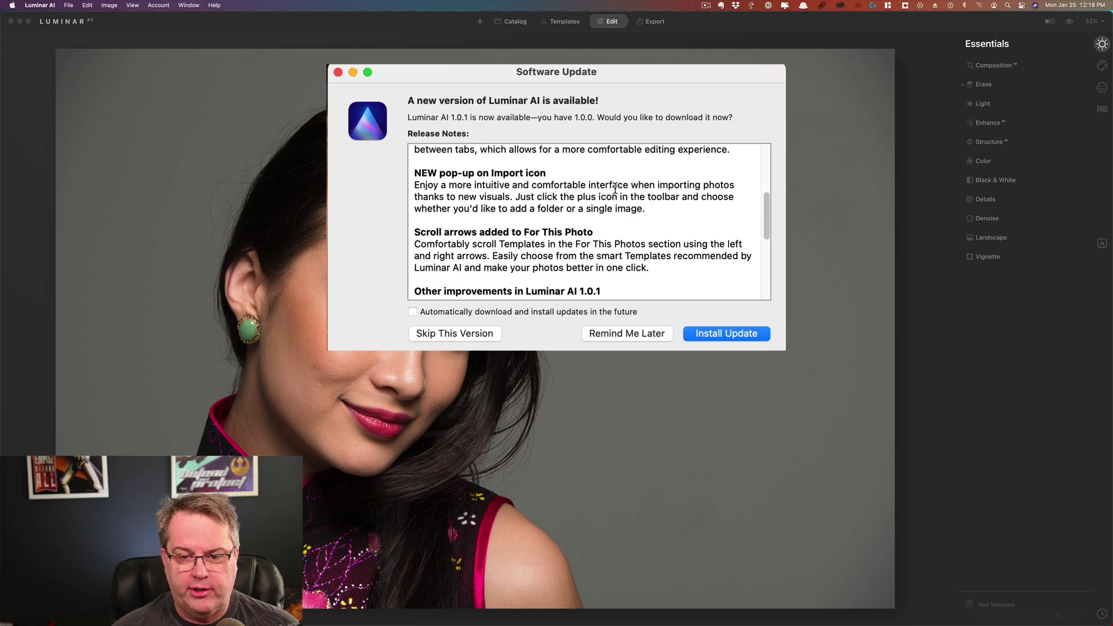
pyautogui.scroll(-1, 644, 188)
pyautogui.scroll(-1, 644, 187)
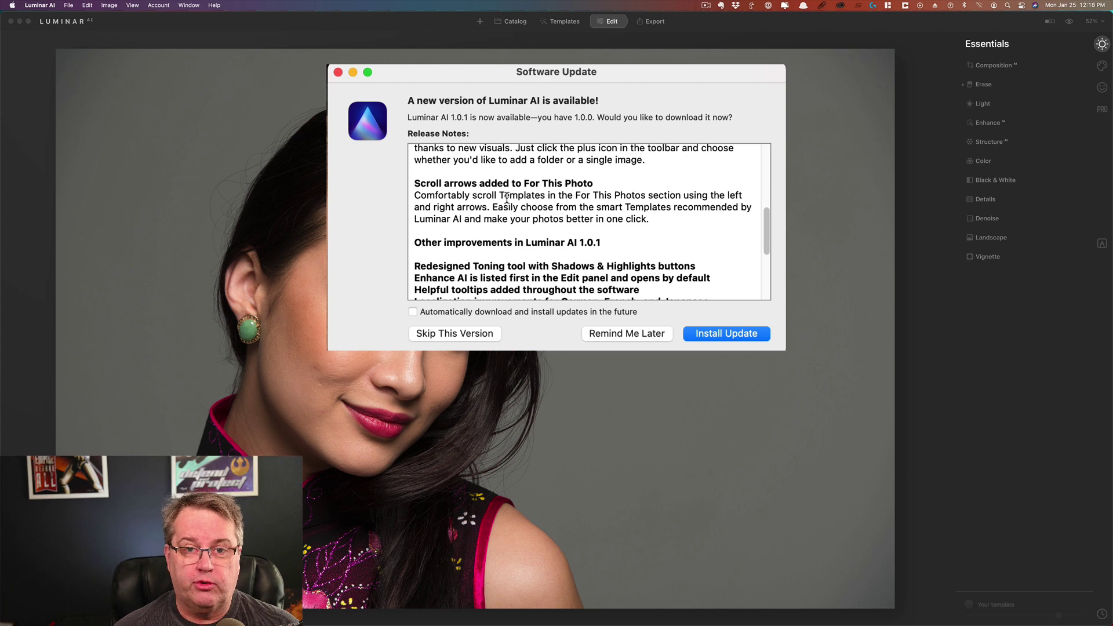
pyautogui.scroll(-3, 557, 198)
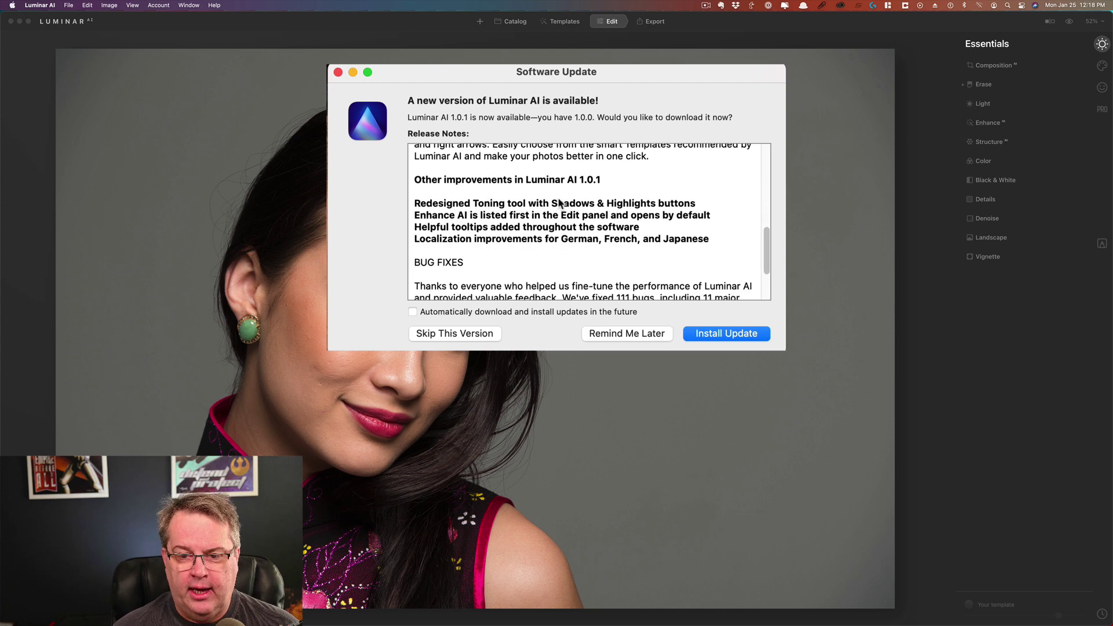
pyautogui.scroll(-3, 558, 198)
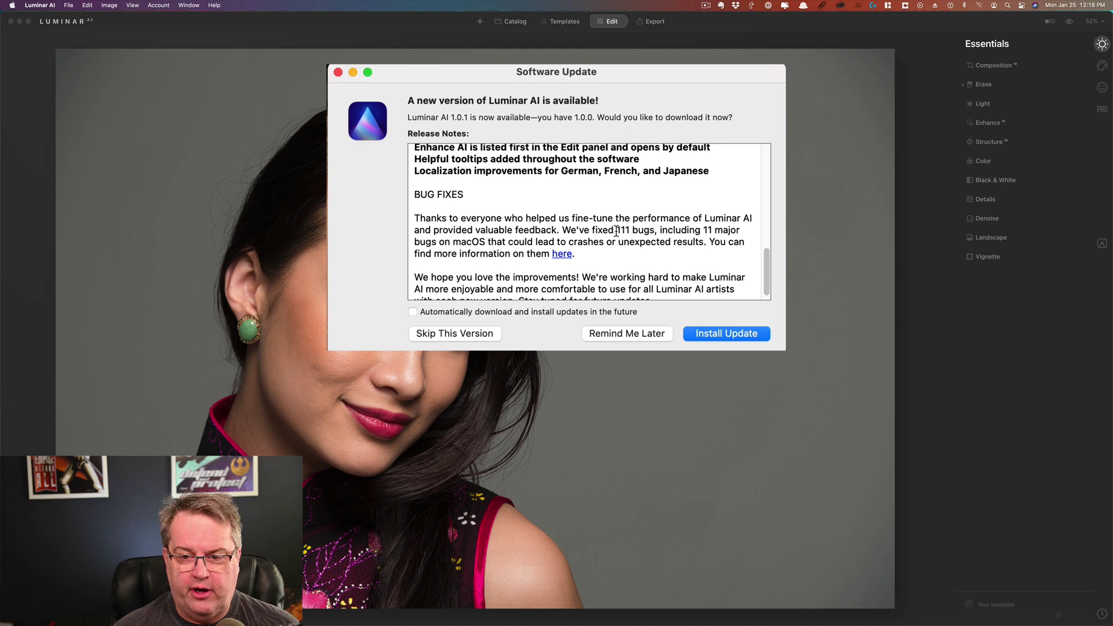
pyautogui.scroll(1, 652, 227)
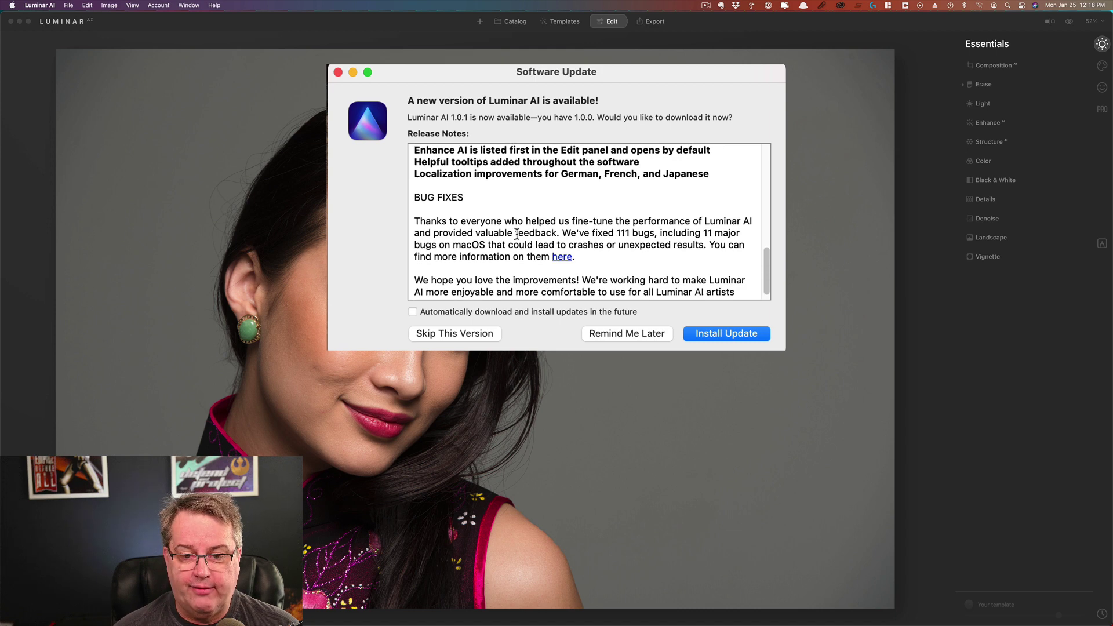
pyautogui.scroll(-1, 647, 214)
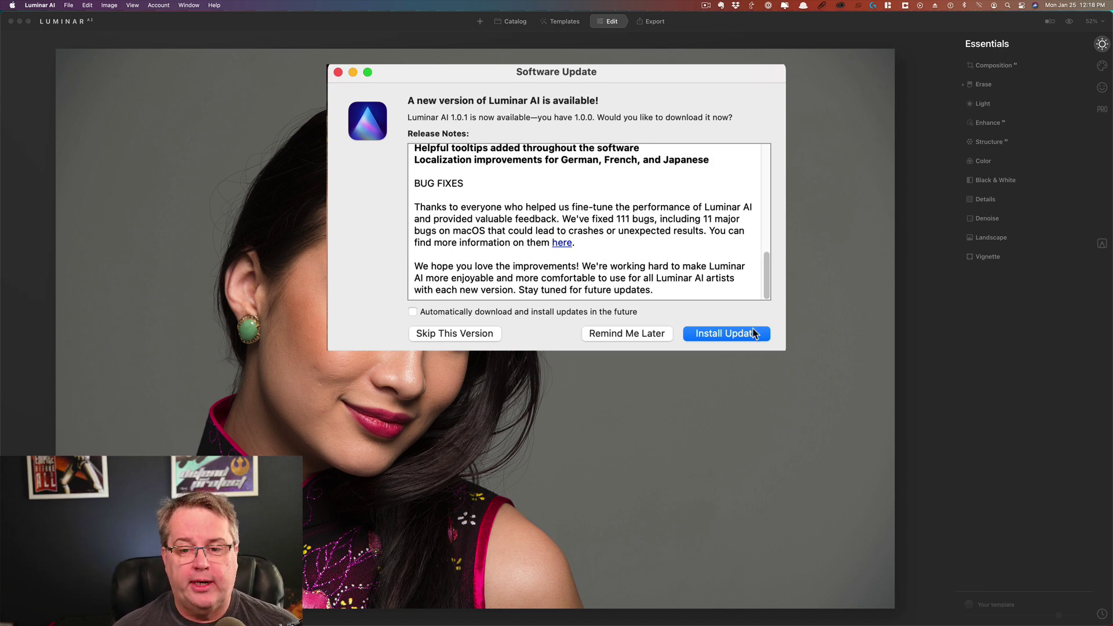
# Download the 1.0.1 update, then install it and relaunch Luminar AI
pyautogui.click(723, 334)
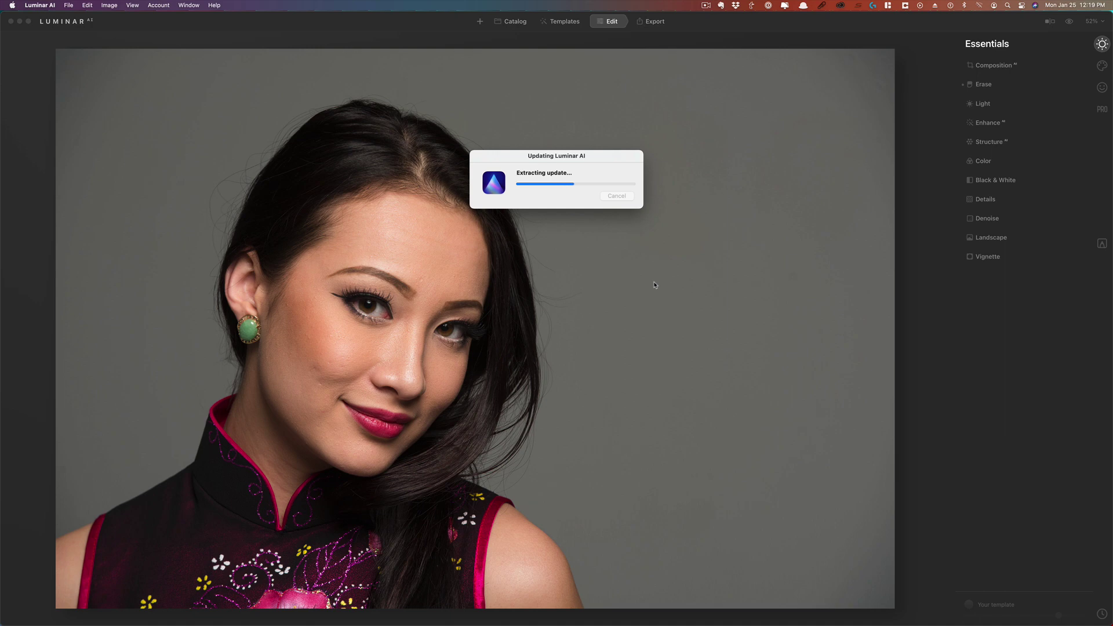
pyautogui.click(608, 197)
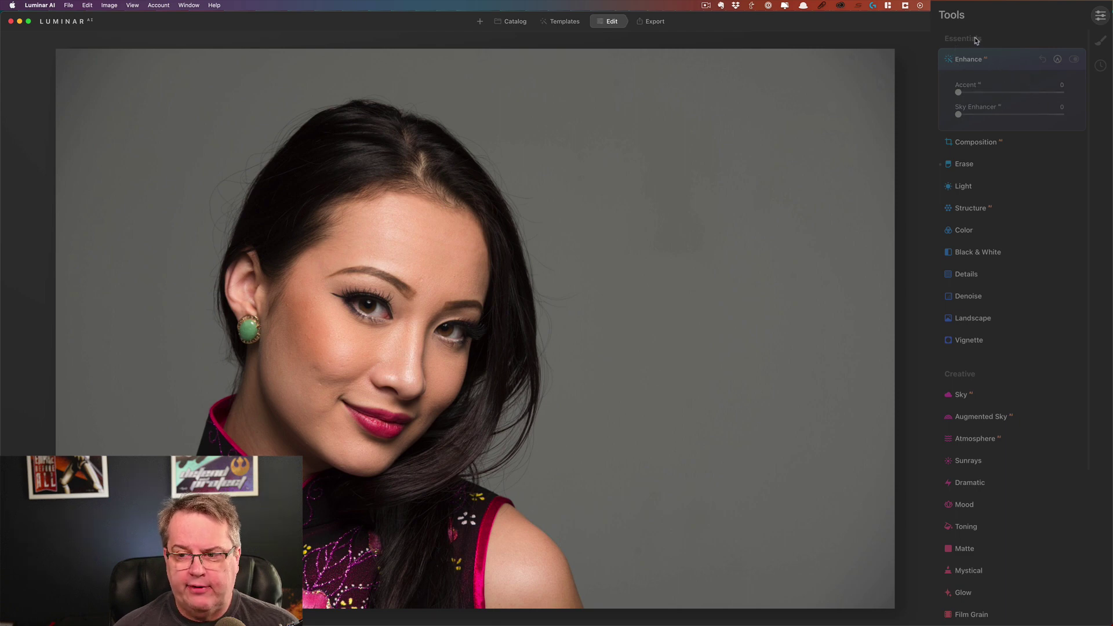
pyautogui.scroll(-6, 949, 378)
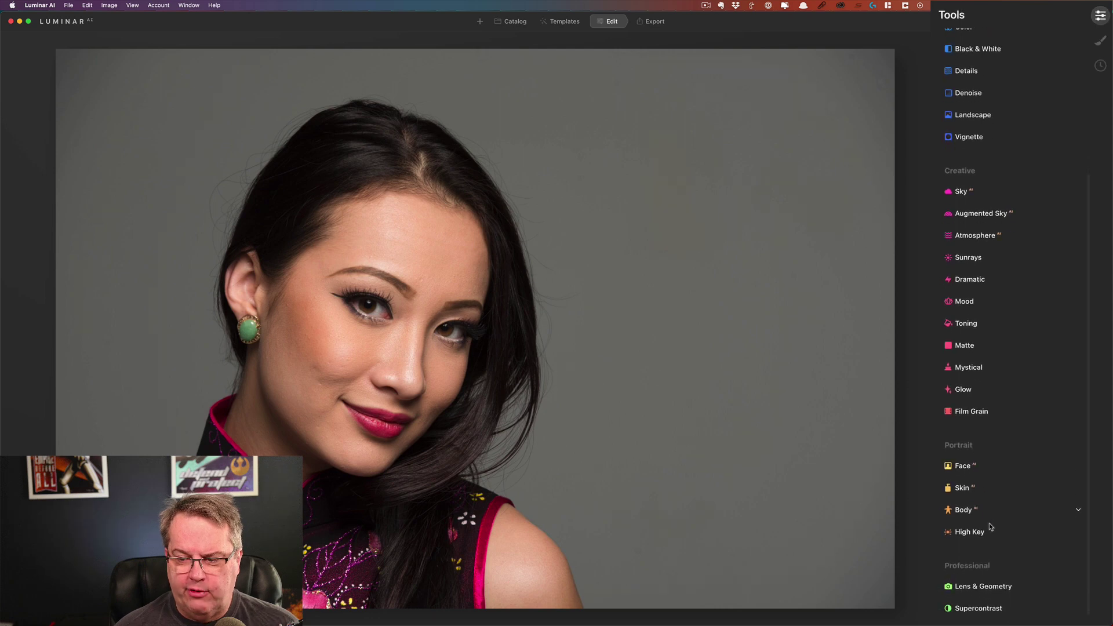
pyautogui.scroll(6, 989, 525)
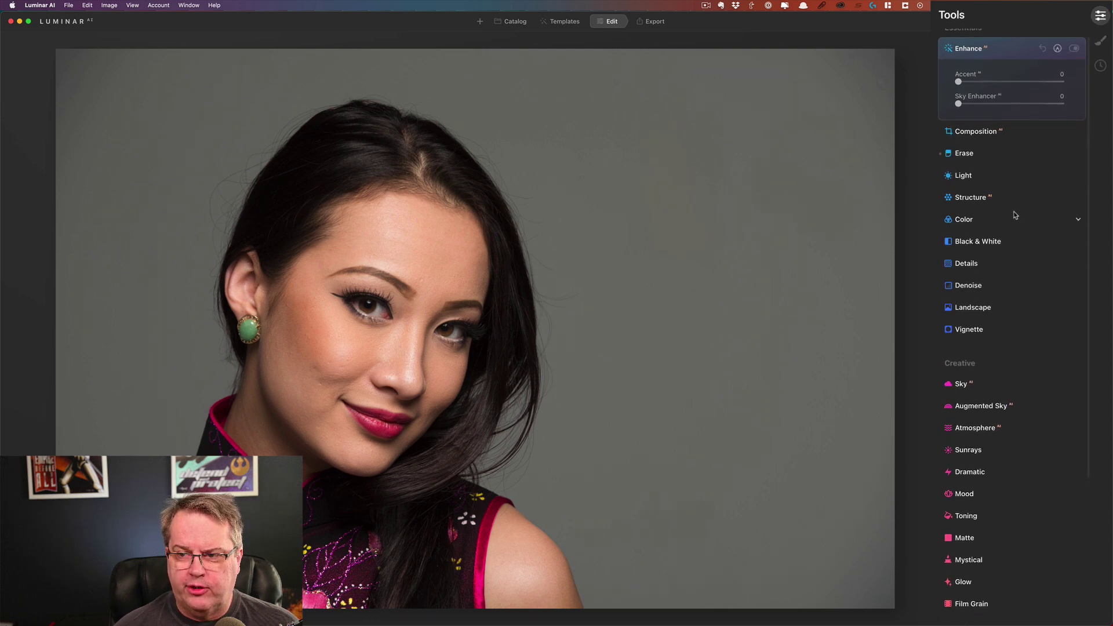
pyautogui.scroll(1, 1003, 198)
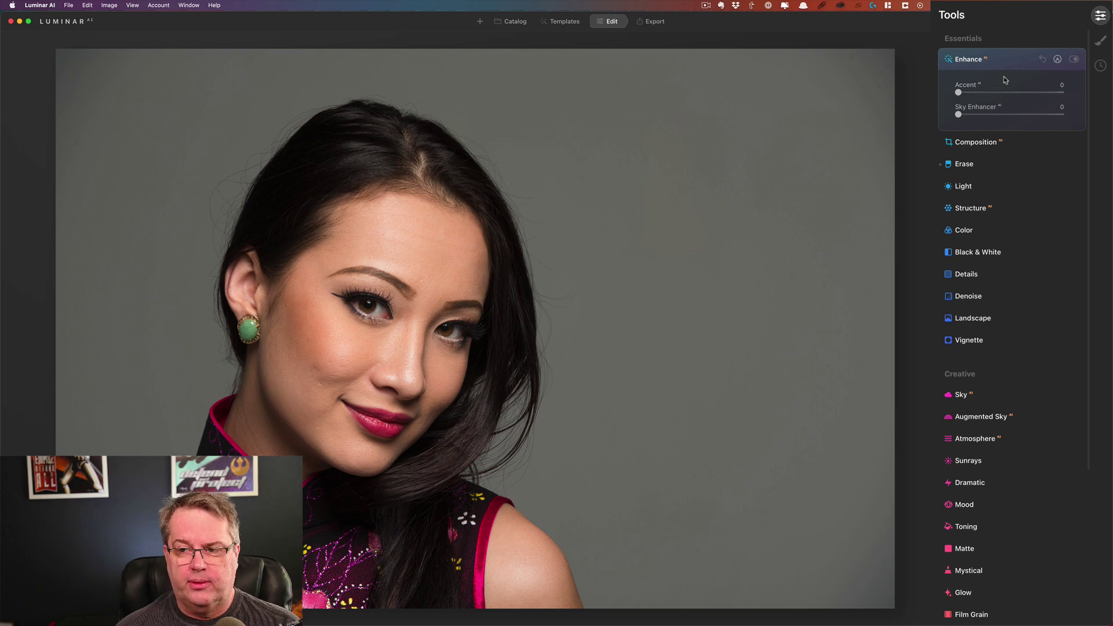
# Collapse Enhance, browse the combined Tools list, and switch to the empty Local Masking panel
pyautogui.click(974, 65)
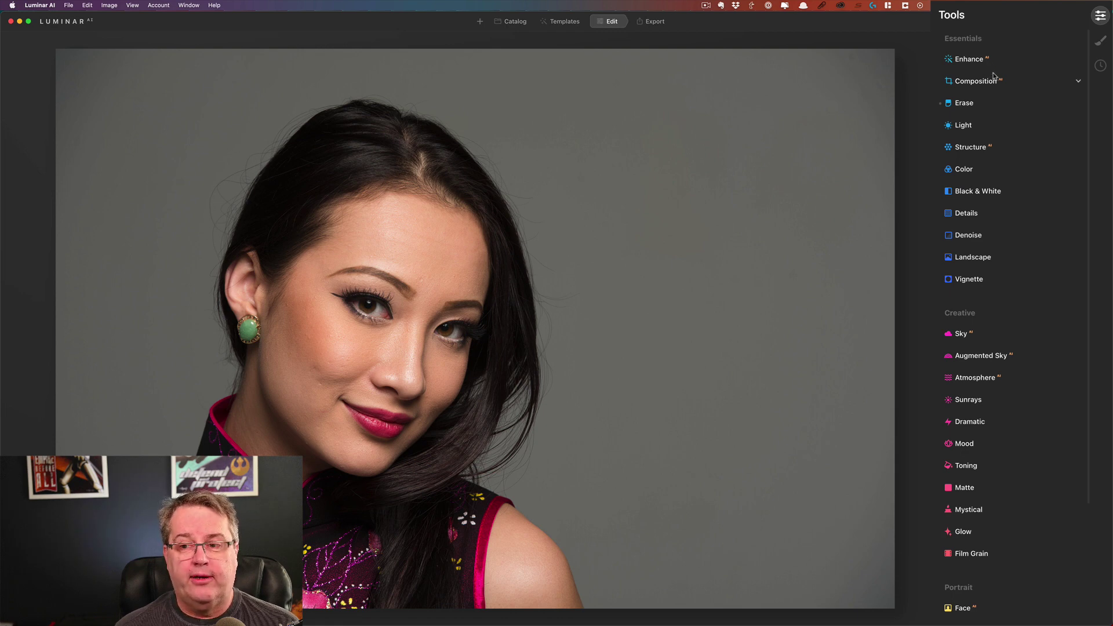
pyautogui.scroll(-5, 974, 99)
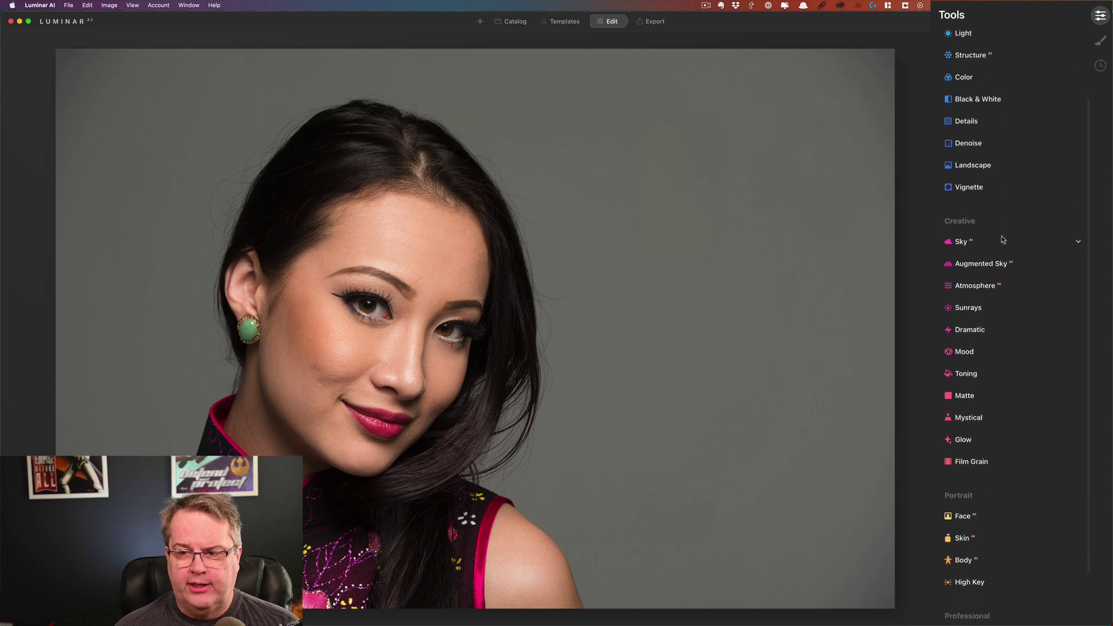
pyautogui.scroll(-2, 978, 253)
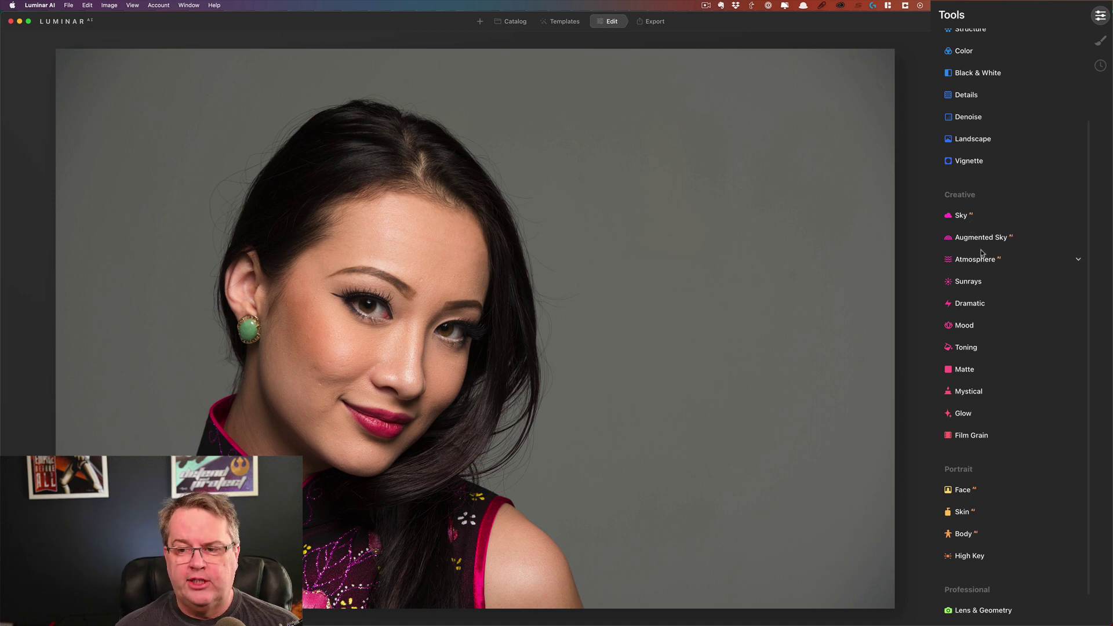
pyautogui.scroll(-3, 986, 255)
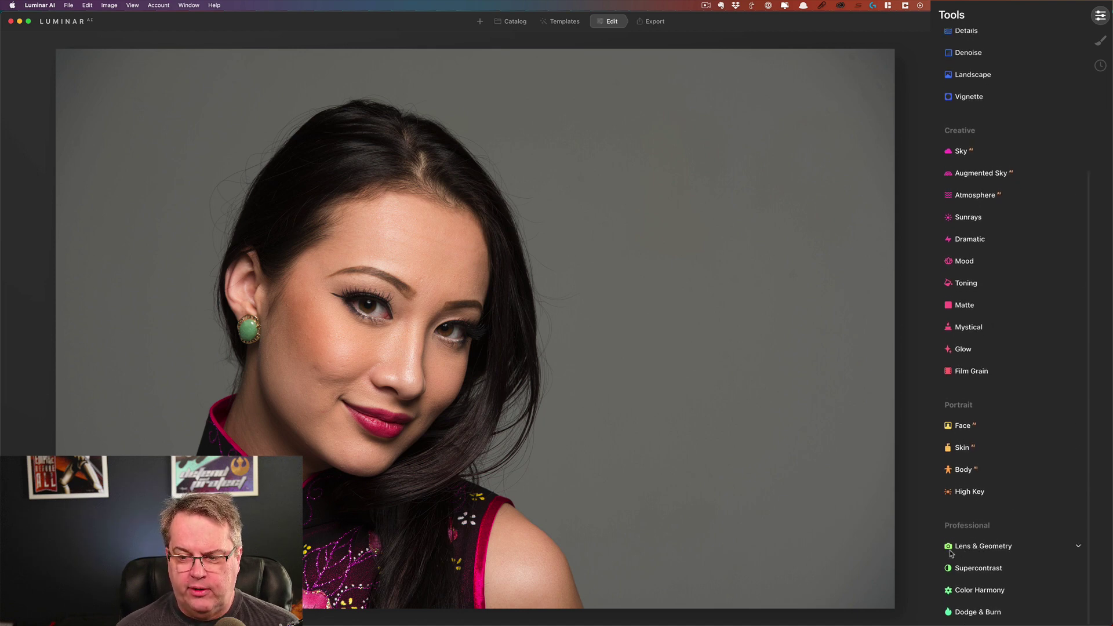
pyautogui.scroll(5, 995, 581)
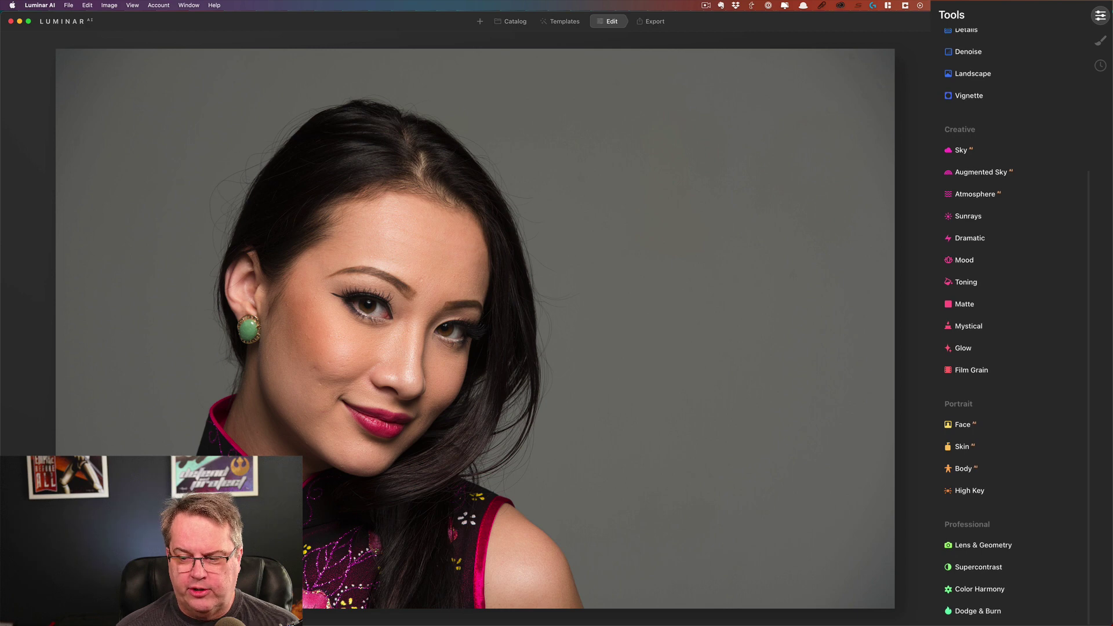
pyautogui.scroll(2, 995, 580)
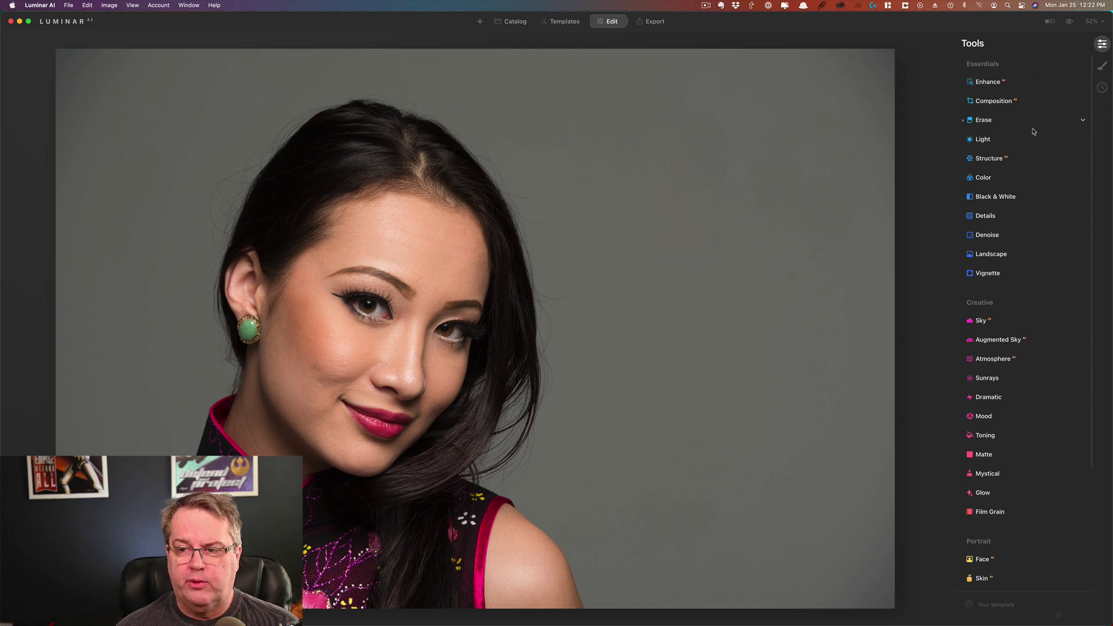
pyautogui.scroll(-2, 1025, 135)
pyautogui.scroll(2, 1025, 135)
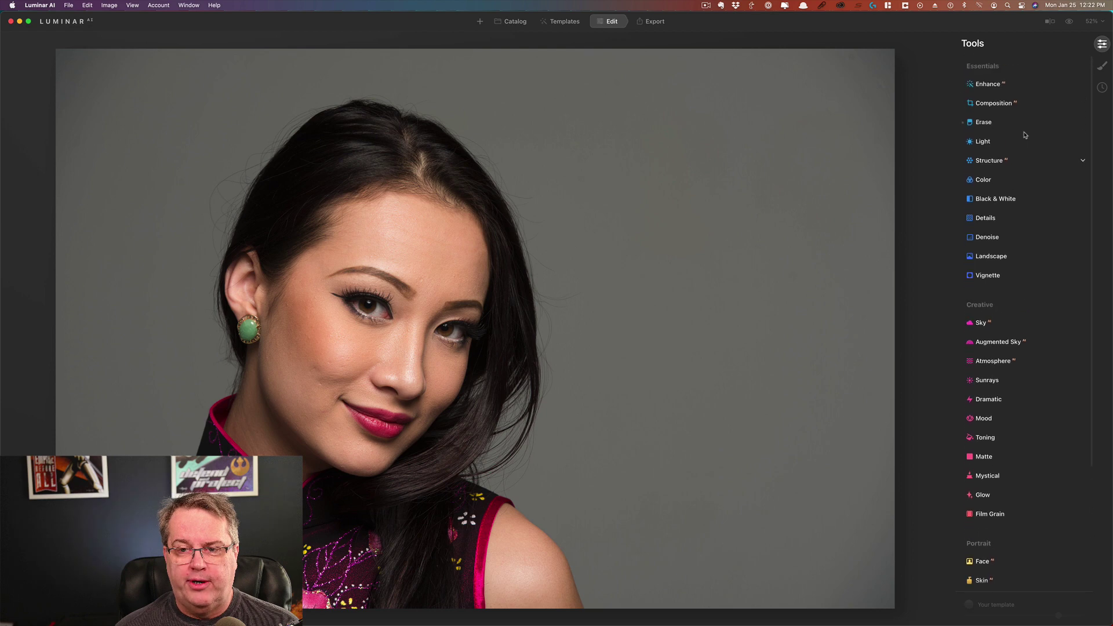
pyautogui.scroll(-5, 1025, 136)
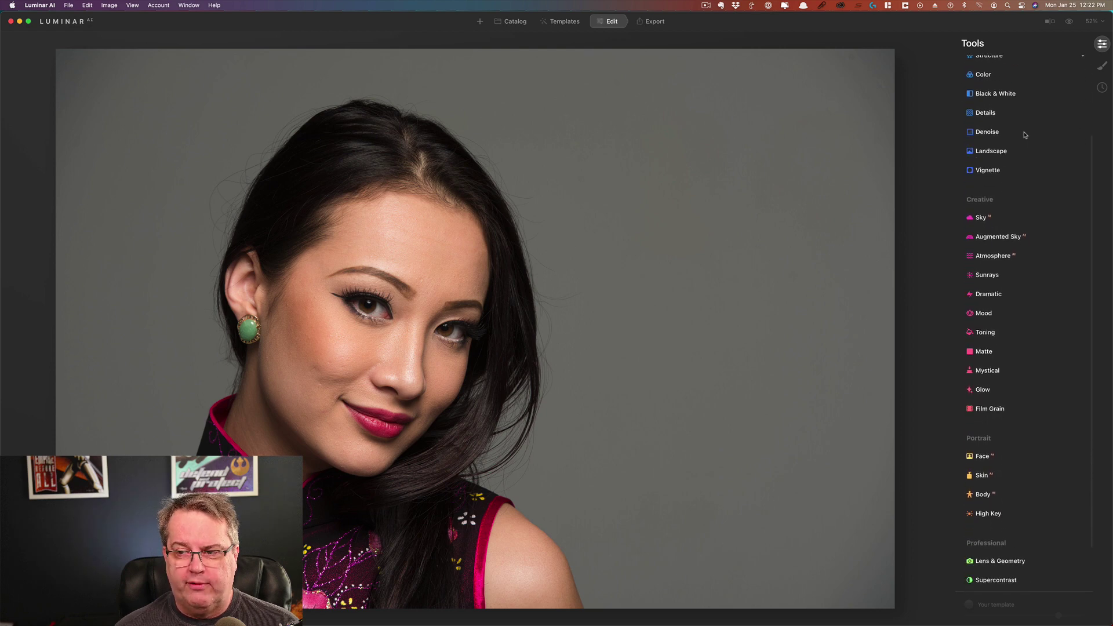
pyautogui.scroll(4, 1032, 135)
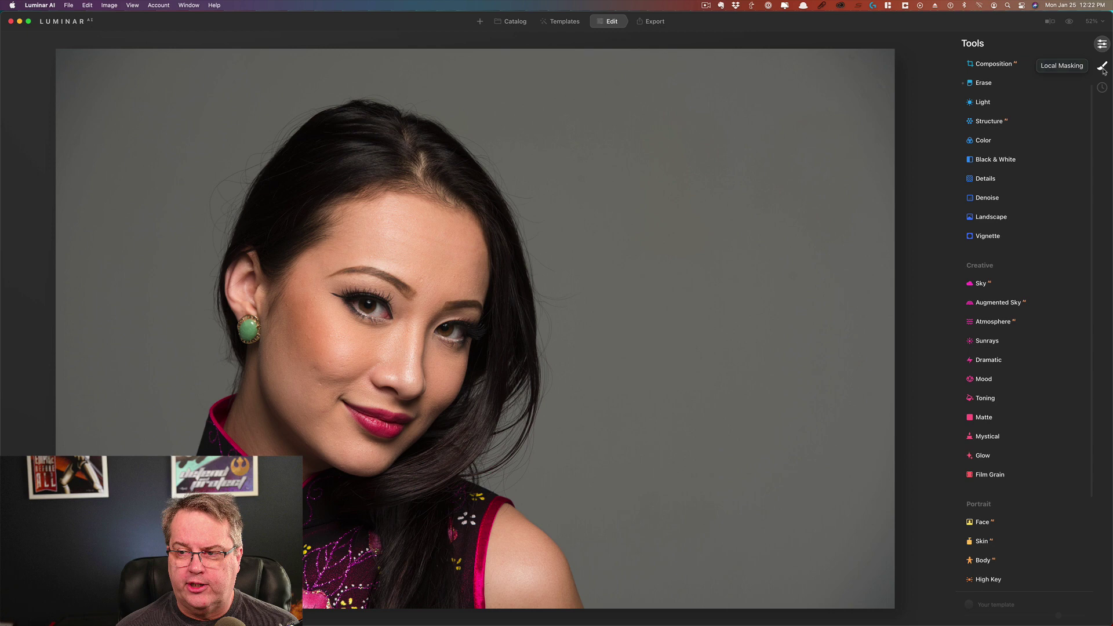
pyautogui.click(1101, 68)
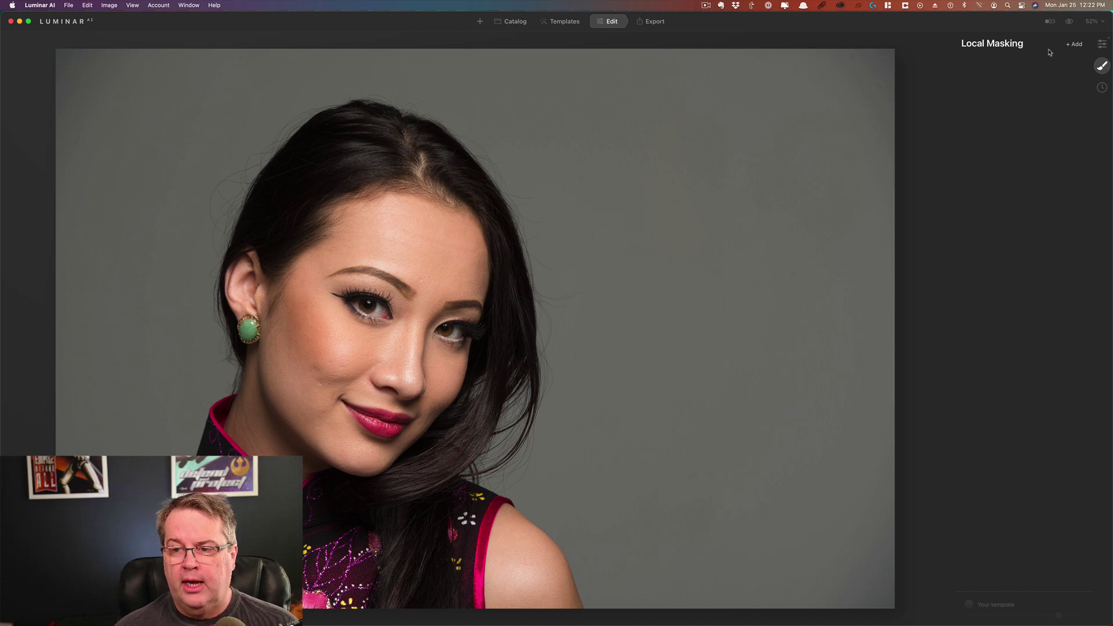
# Preview the Basic and Texture mask types, then revert History to the Color Harmony reset
pyautogui.click(1074, 45)
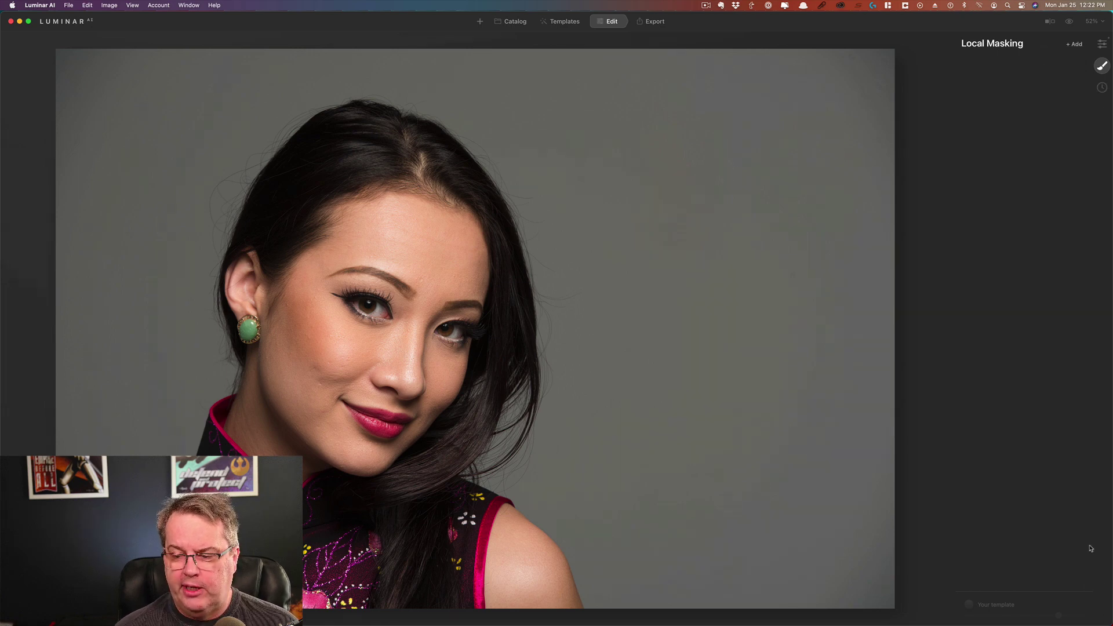
pyautogui.click(1102, 88)
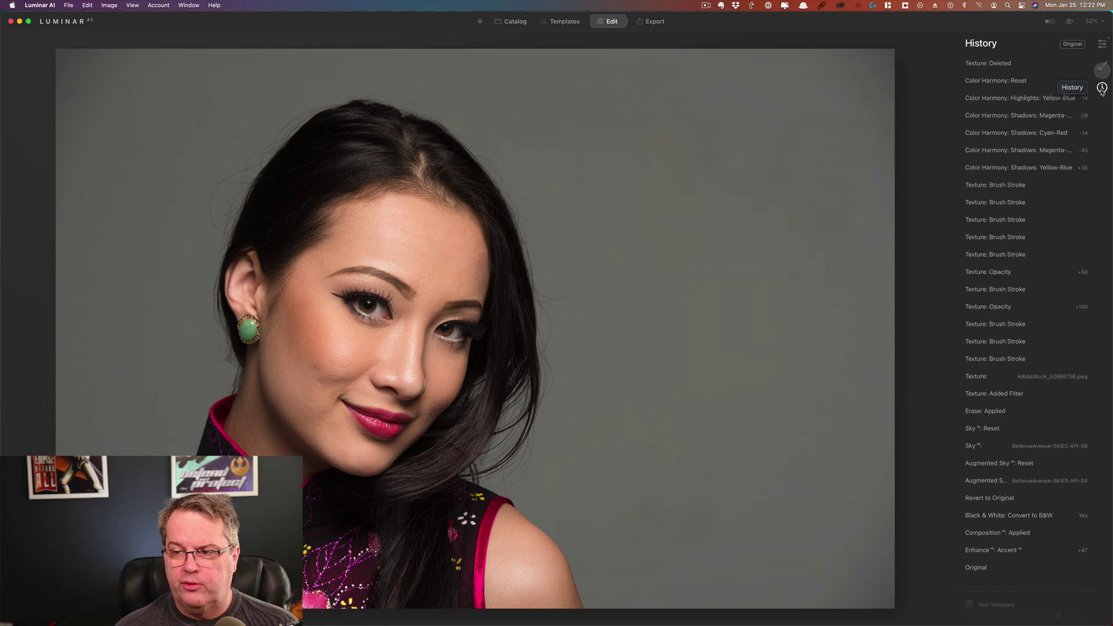
pyautogui.click(999, 82)
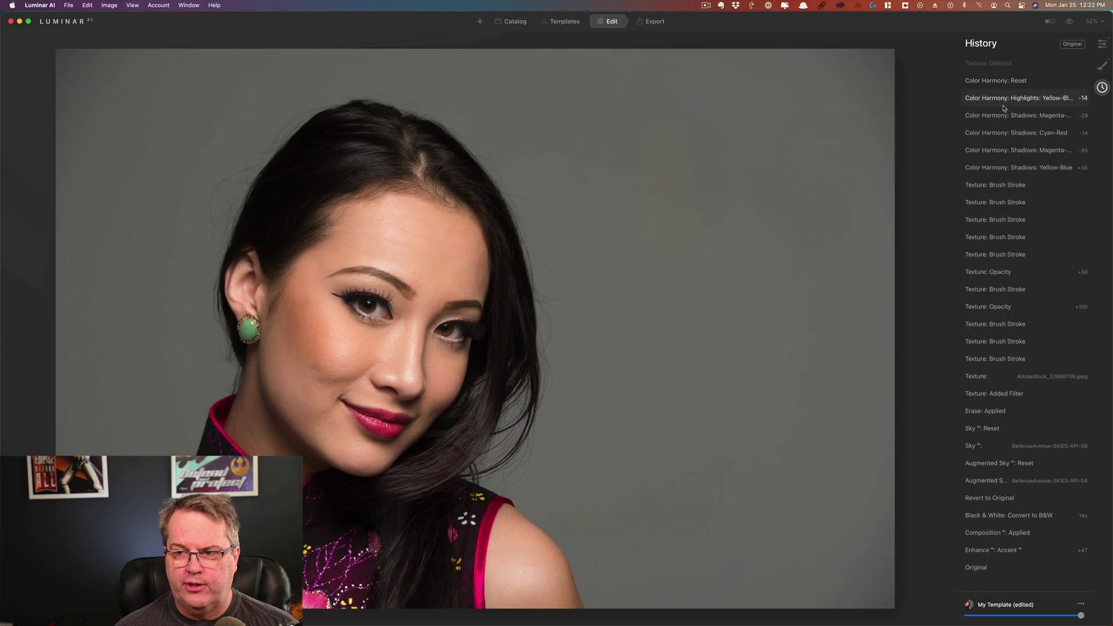
# Step back to Shadows and Original, then forward to Shadows Yellow-Blue and the latest state
pyautogui.click(1003, 115)
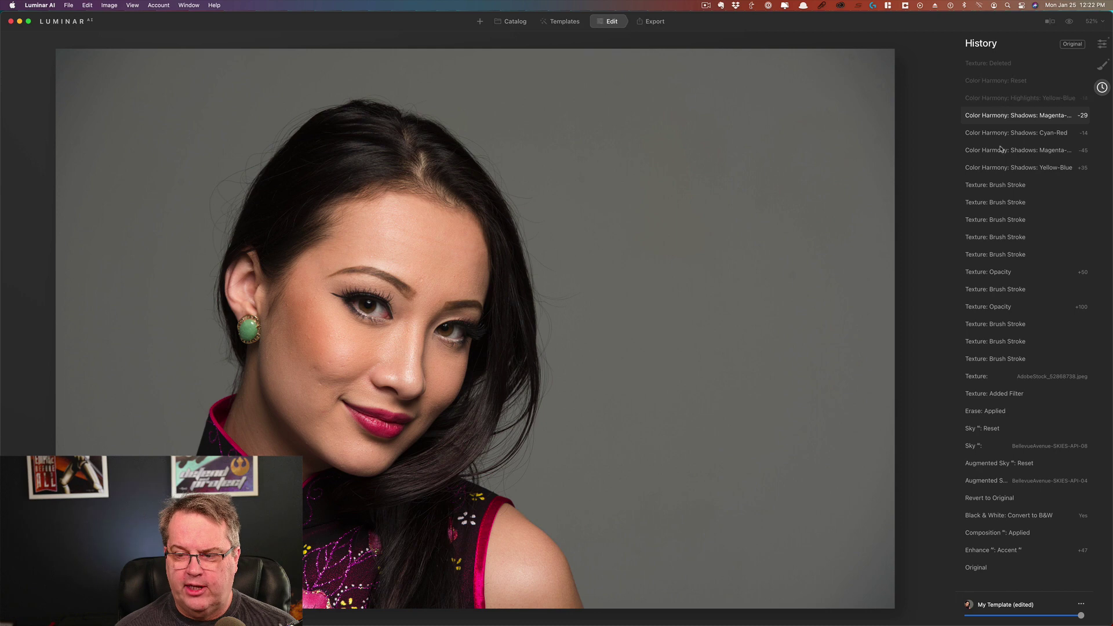
pyautogui.click(979, 566)
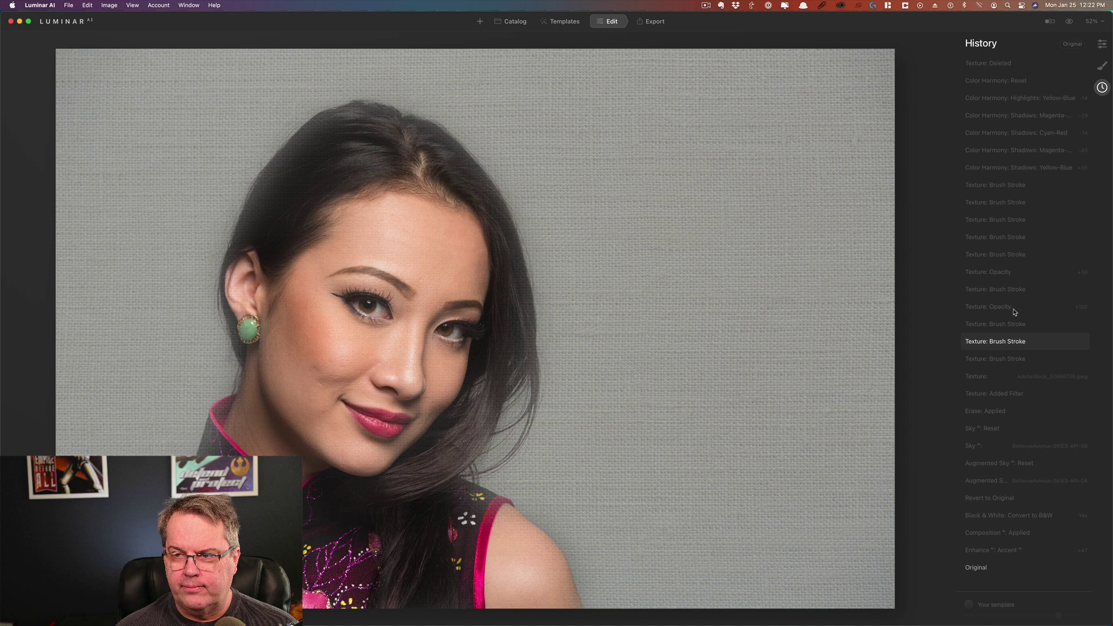
pyautogui.click(1012, 168)
pyautogui.click(1043, 64)
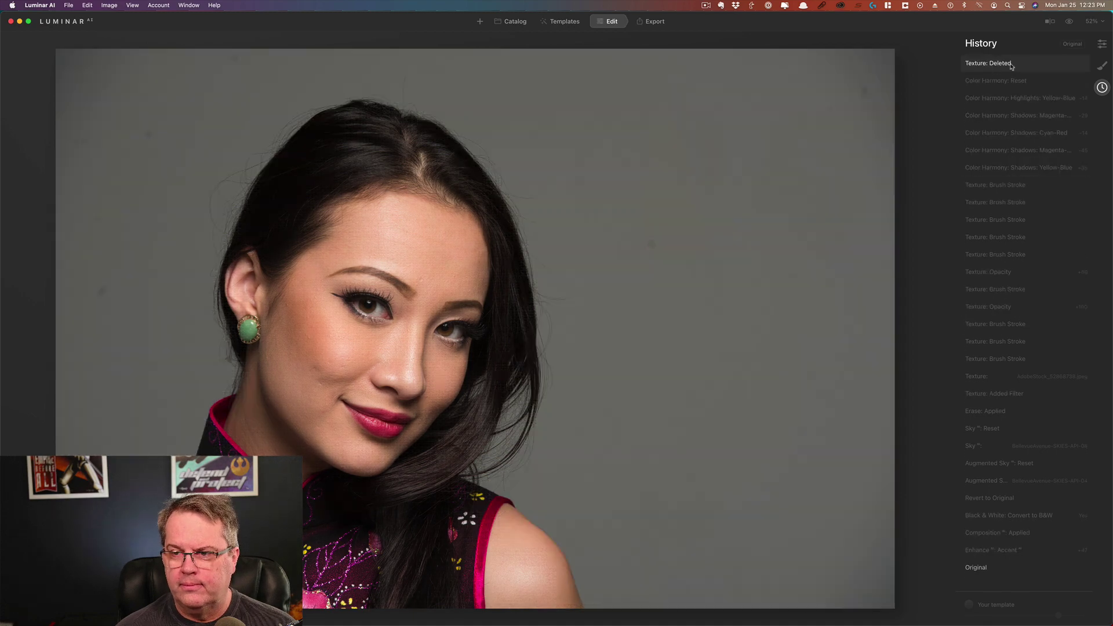
# In Templates, page For This Photo forward through Experimental to Influencer, then back to Monochrome
pyautogui.click(570, 21)
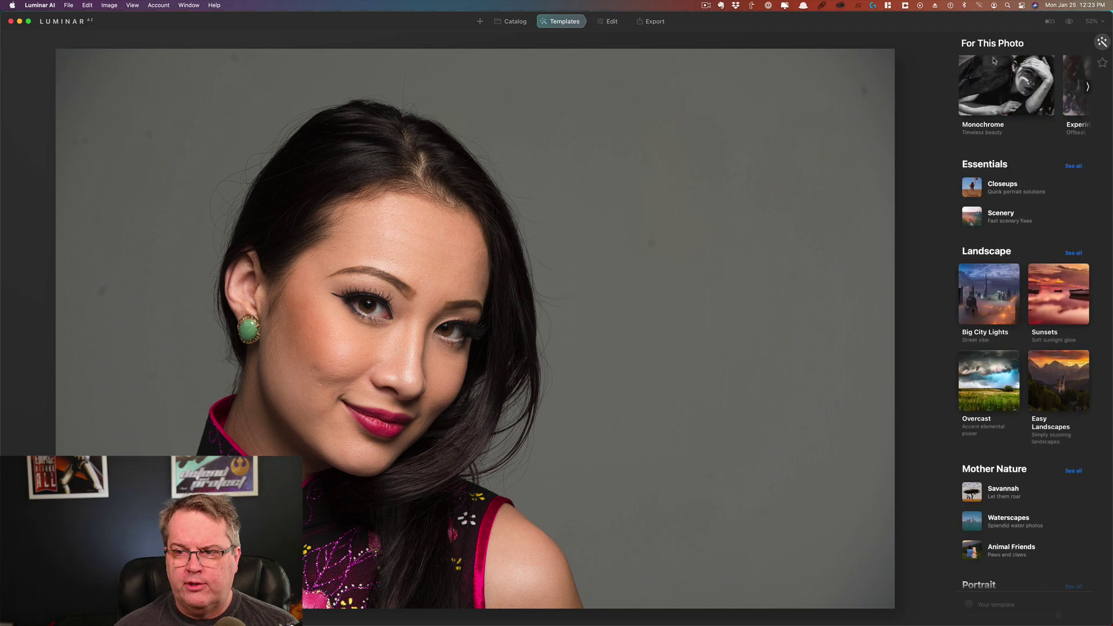
pyautogui.click(1070, 87)
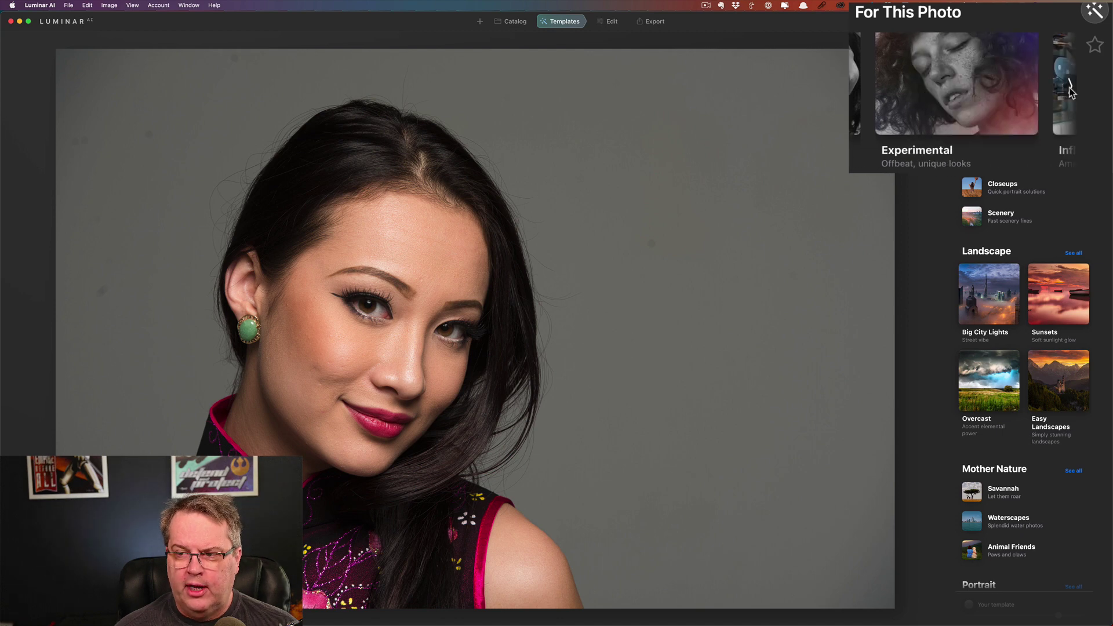
pyautogui.click(1070, 87)
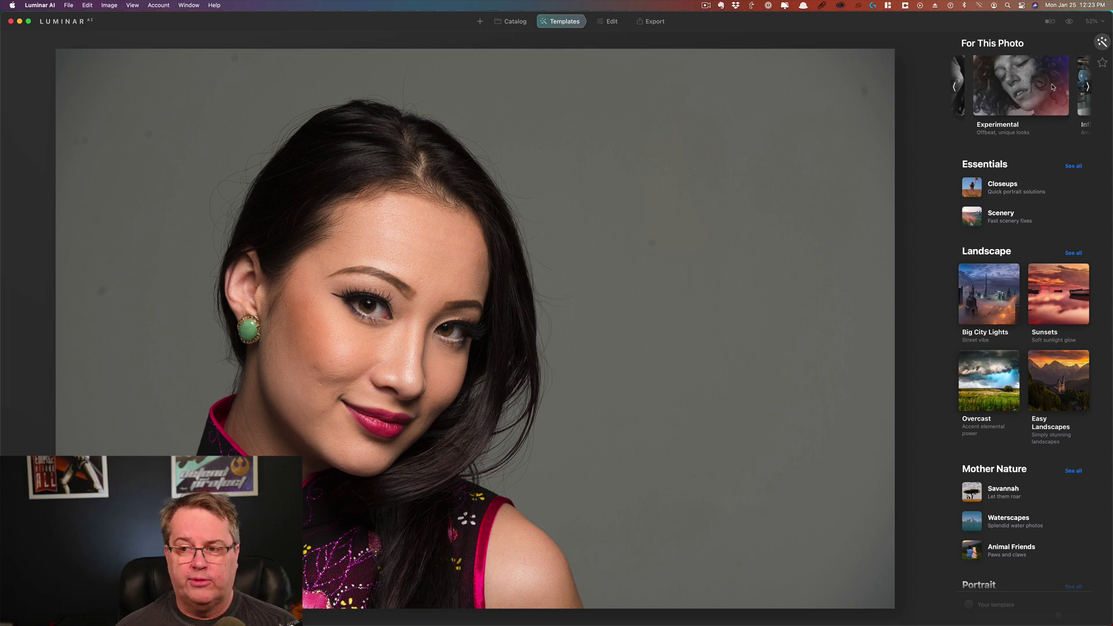
pyautogui.click(1088, 87)
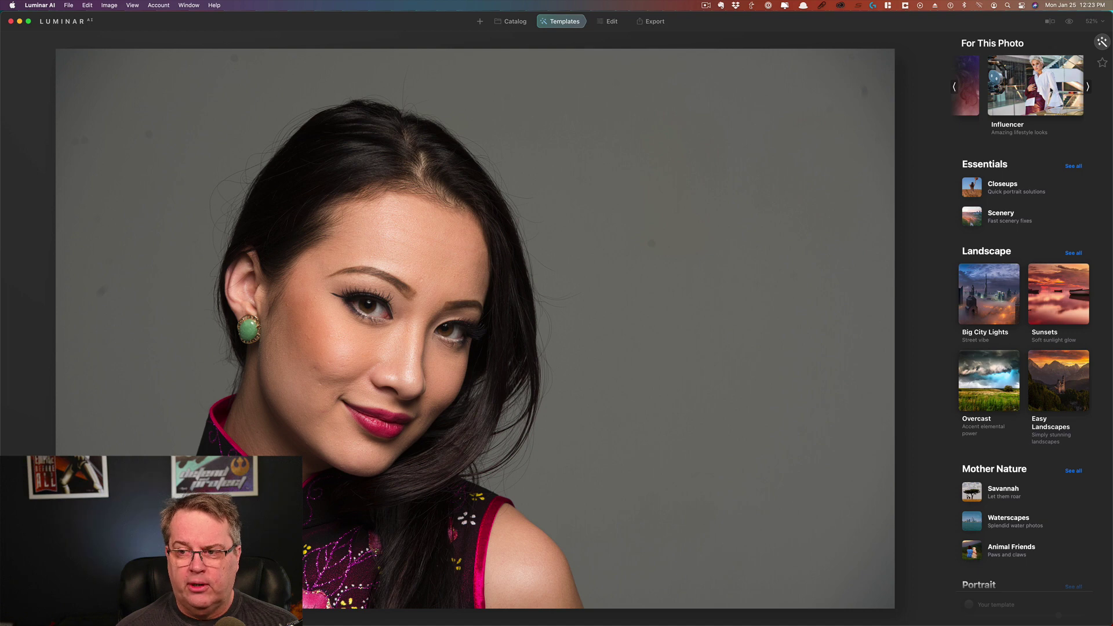
pyautogui.click(955, 88)
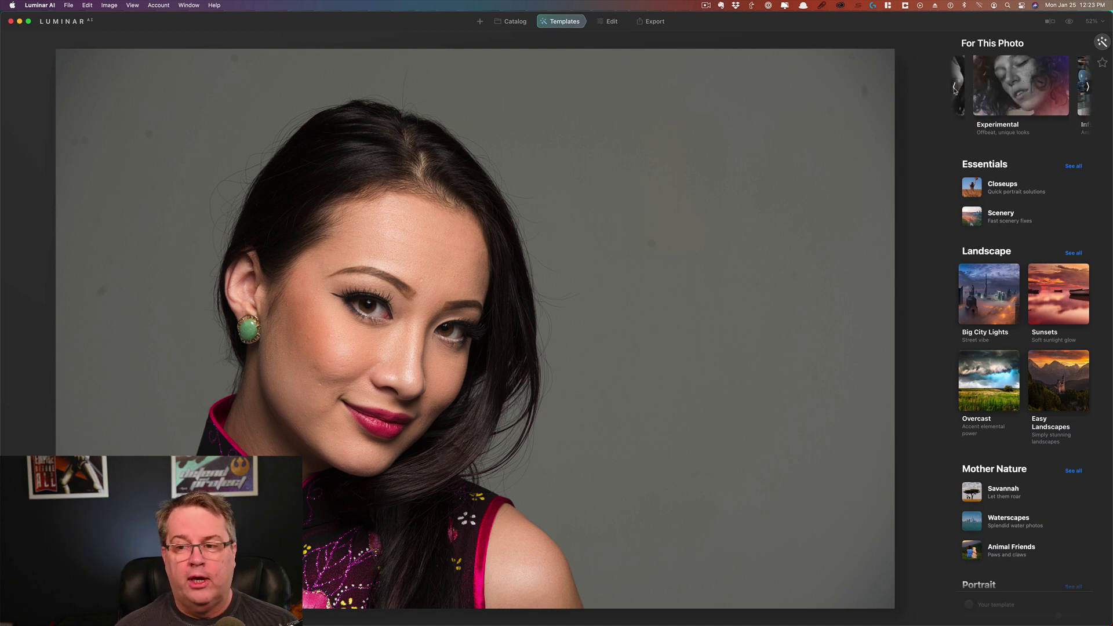
pyautogui.click(955, 88)
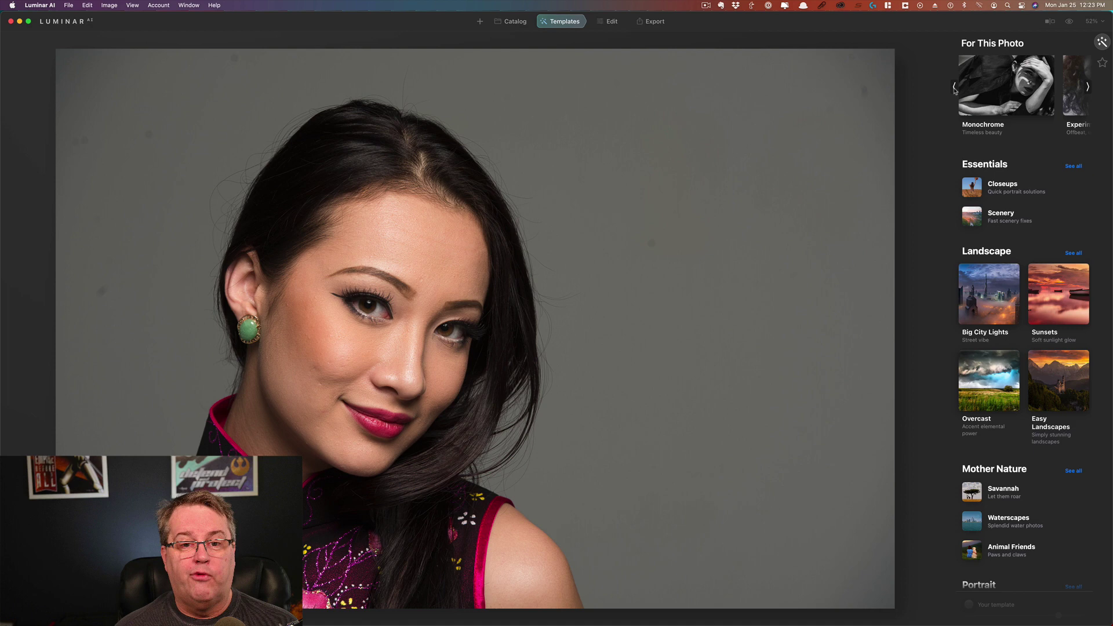
# Browse Add Image to Pictures and cancel, reopen the + menu, then return to Edit
pyautogui.click(480, 23)
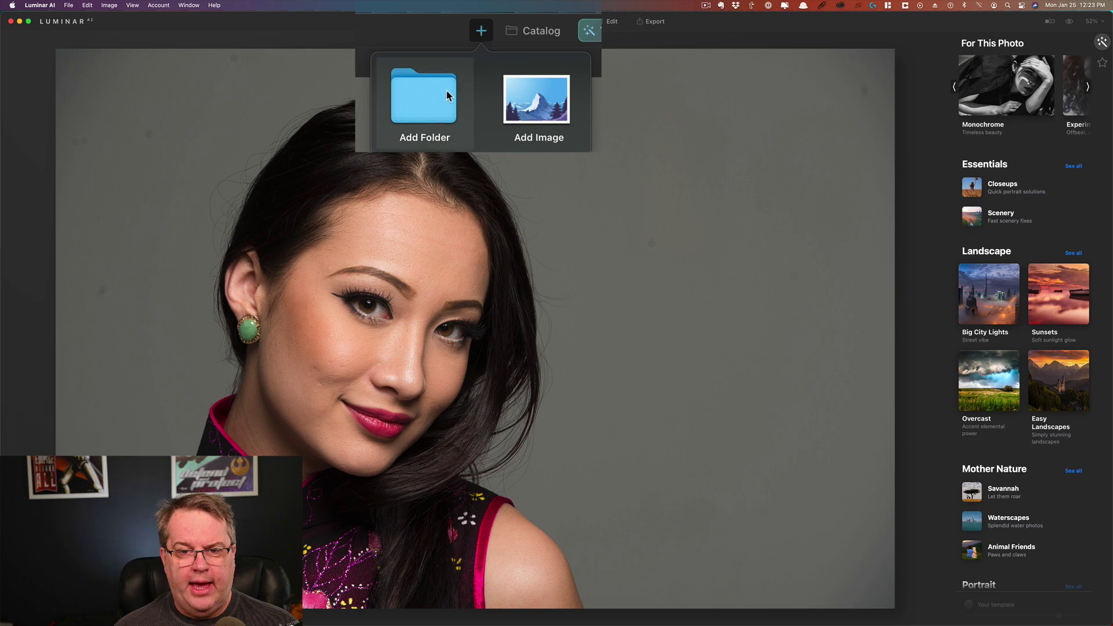
pyautogui.click(532, 101)
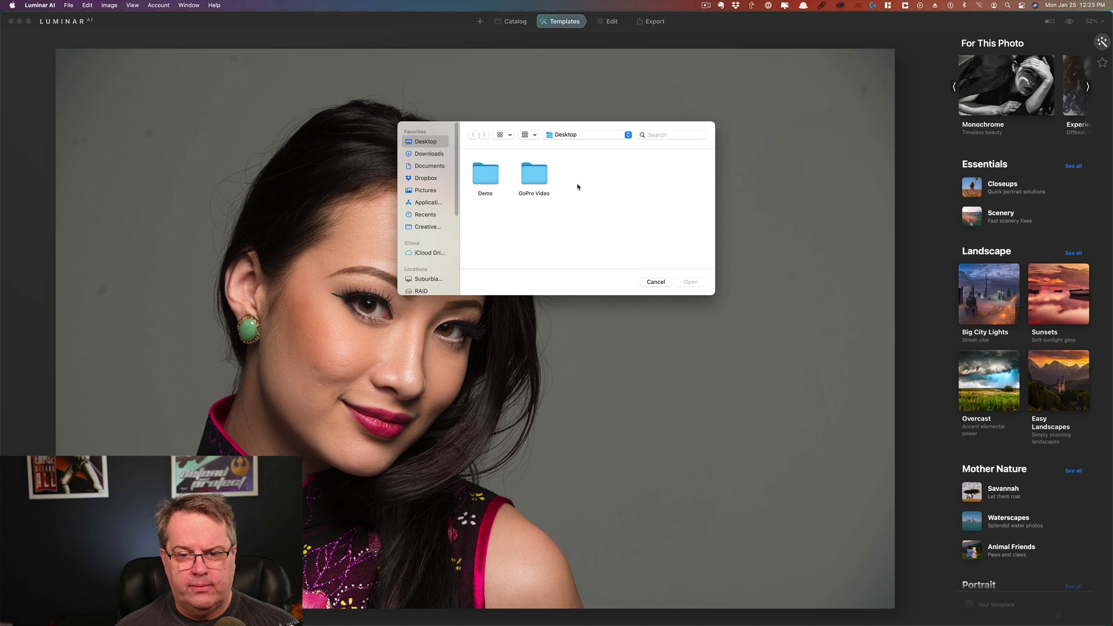
pyautogui.click(432, 191)
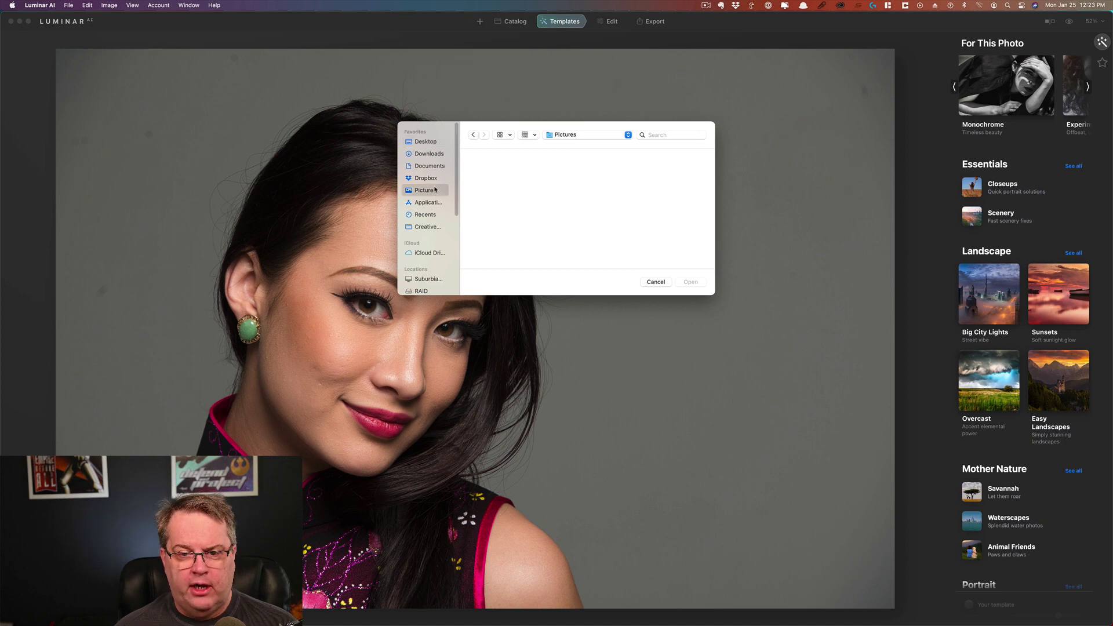
pyautogui.click(656, 282)
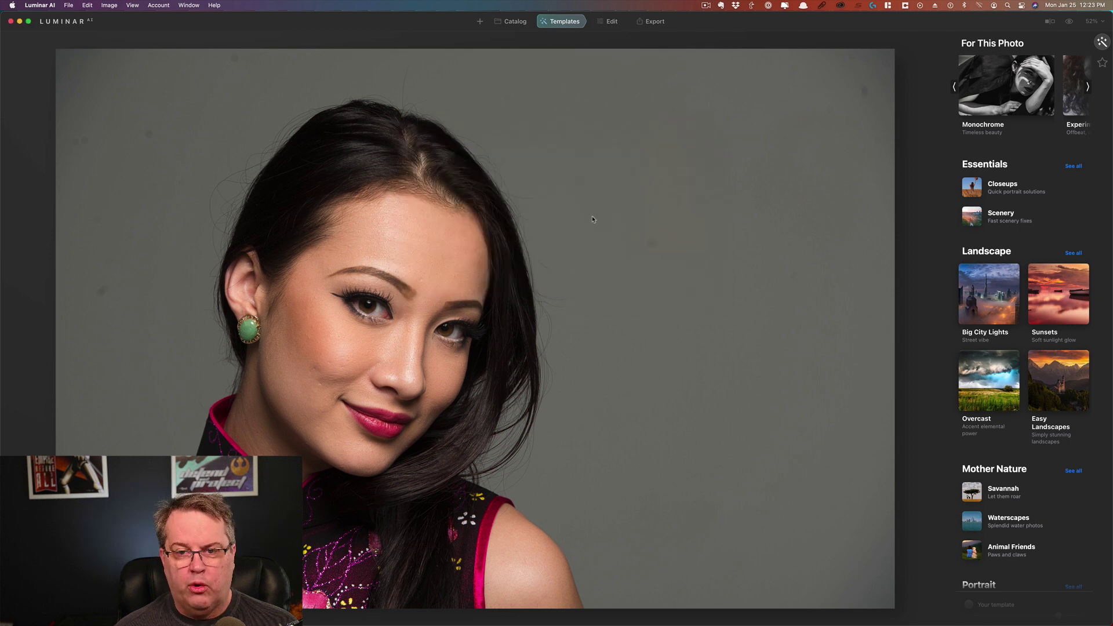
pyautogui.click(480, 22)
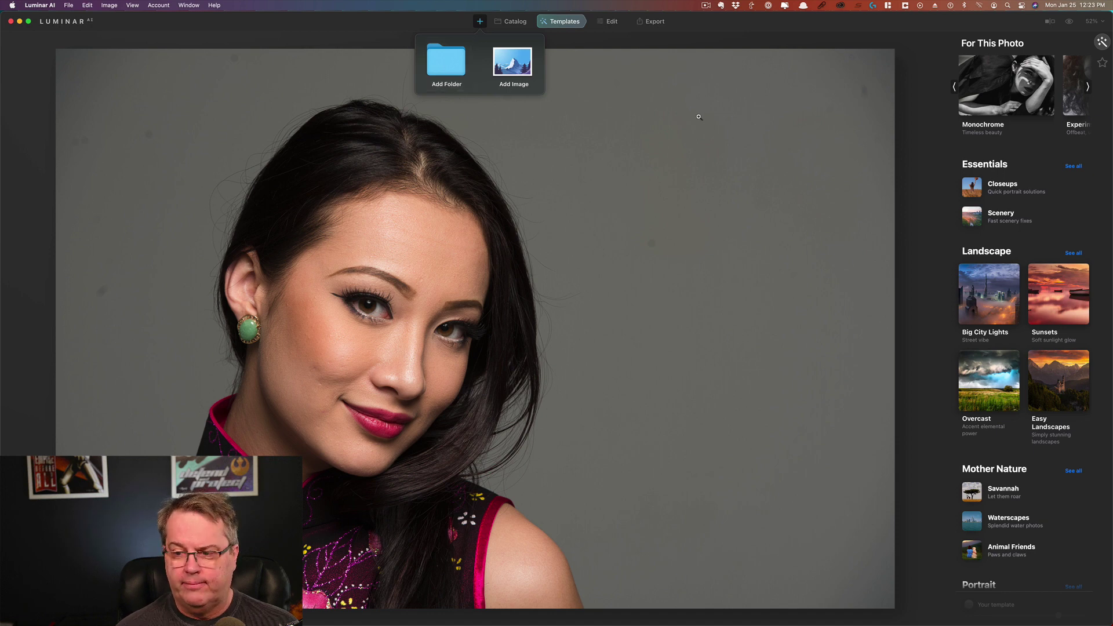
pyautogui.click(608, 21)
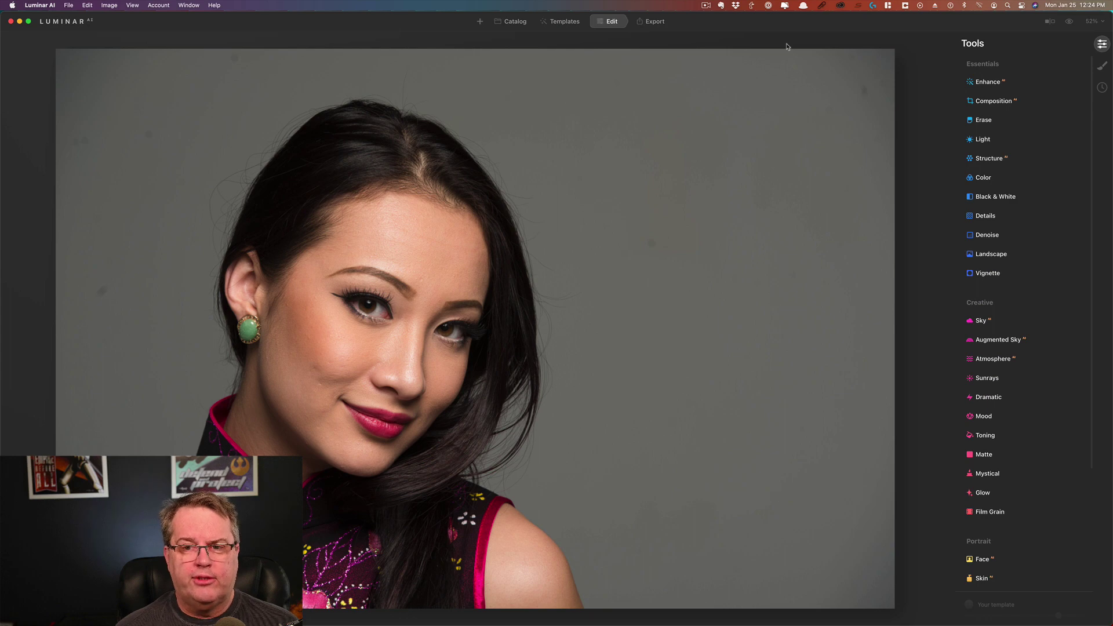
pyautogui.click(989, 83)
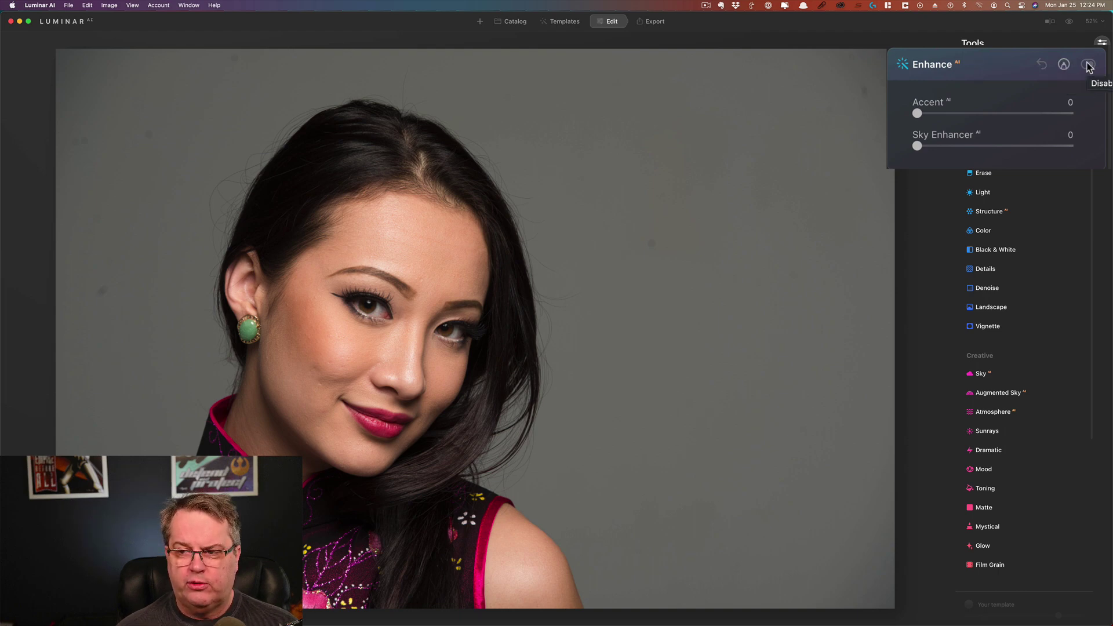
pyautogui.click(984, 113)
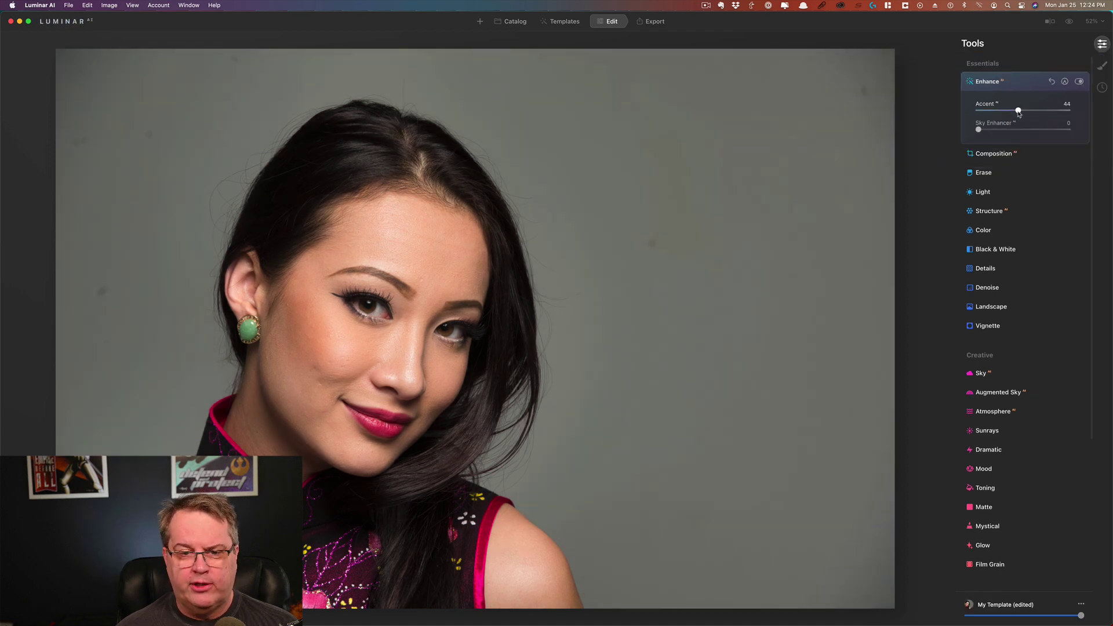
pyautogui.click(1078, 82)
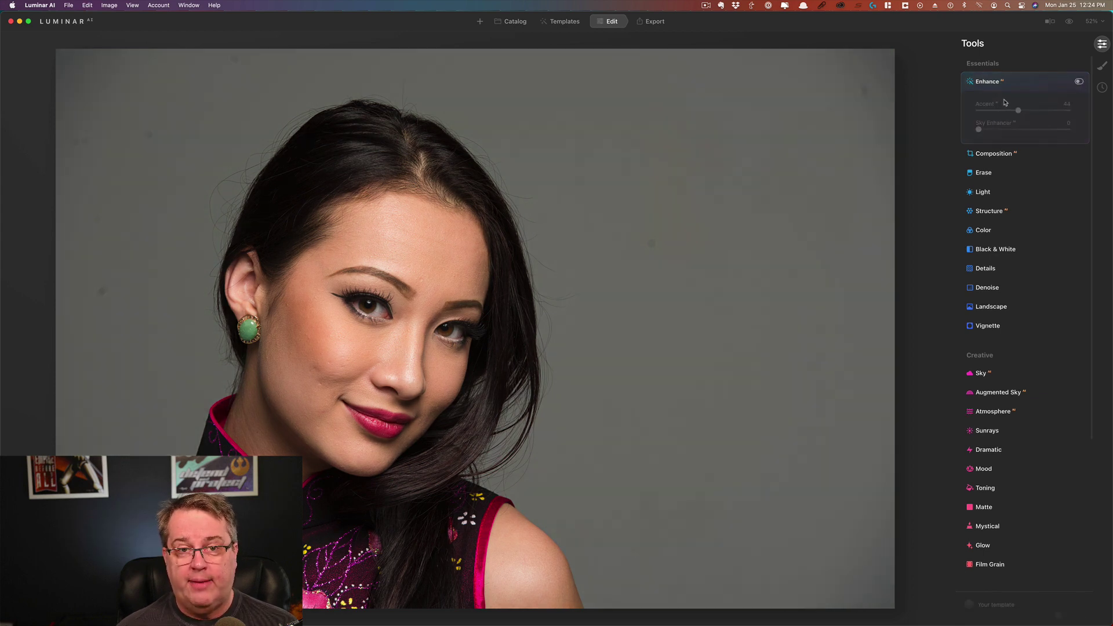
pyautogui.click(1079, 82)
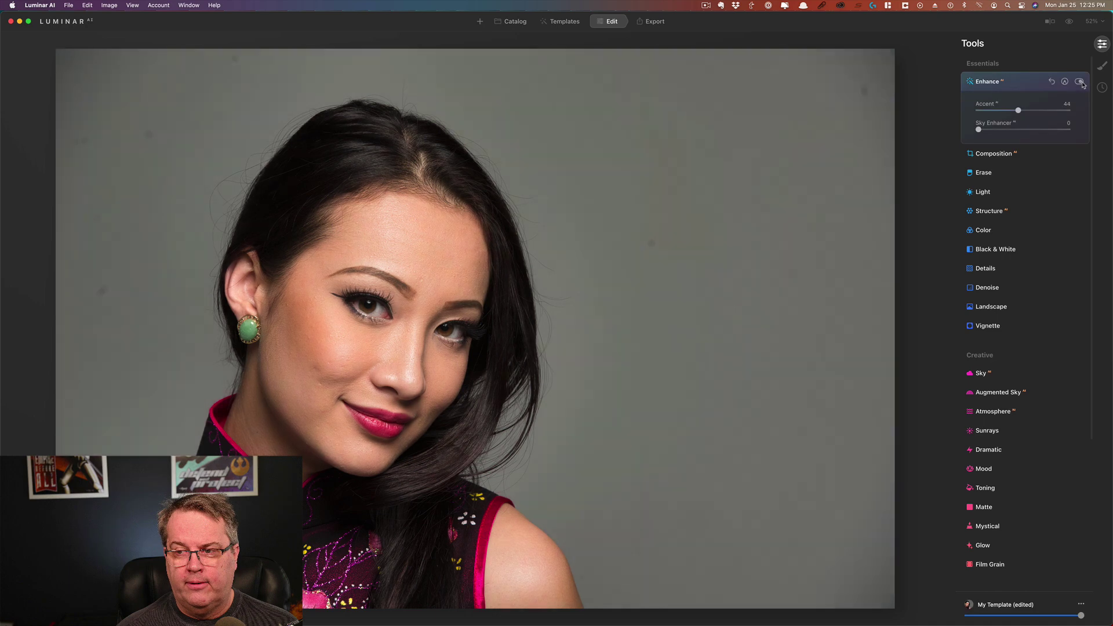
pyautogui.click(1052, 82)
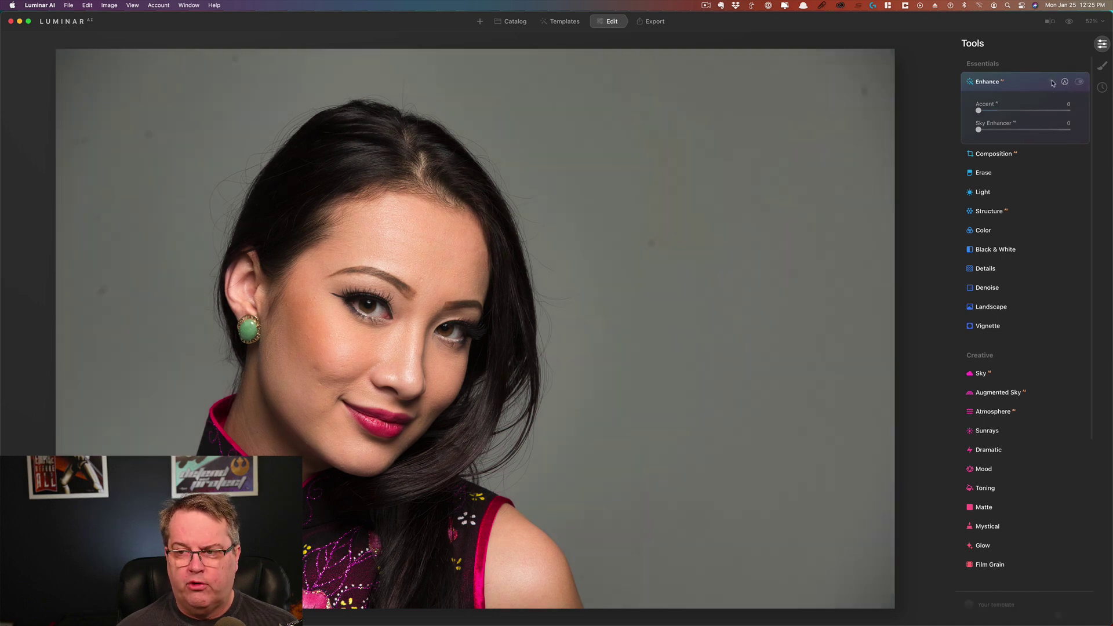
pyautogui.click(990, 85)
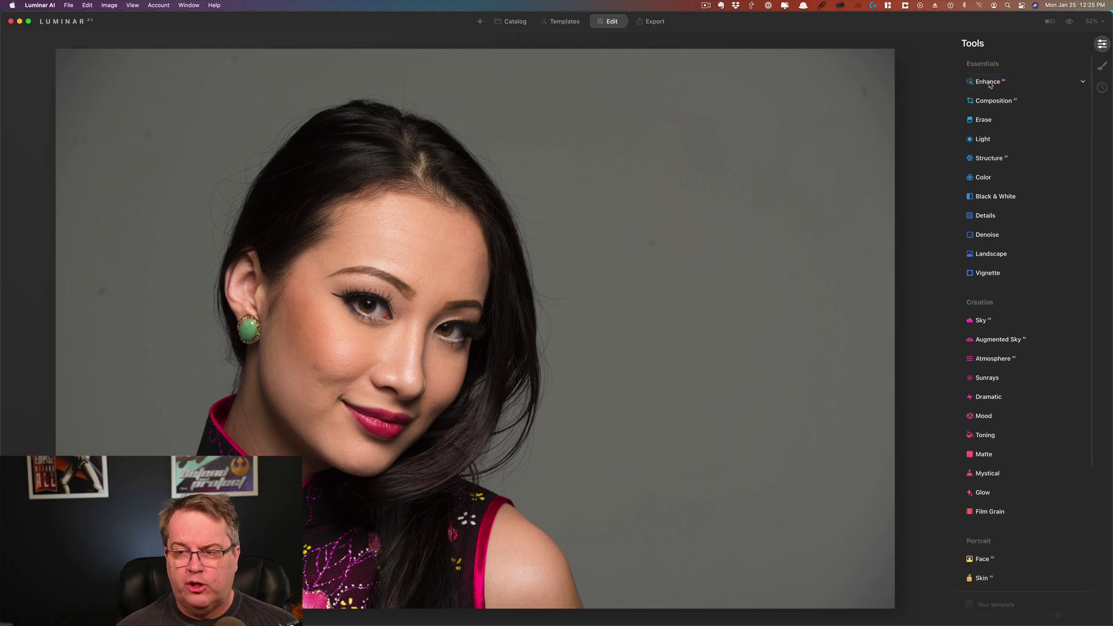